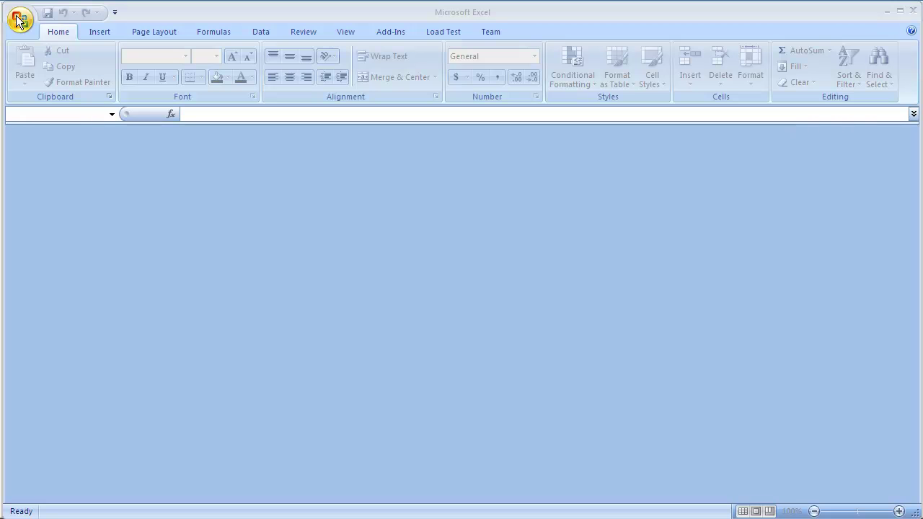
Open Energy+Production+and+Consumption.xlsx in Excel.
left_click(17, 20)
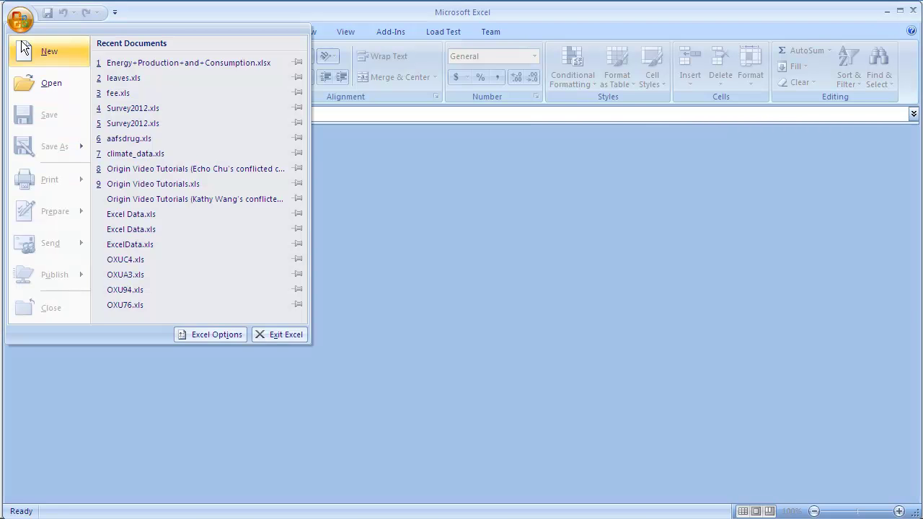
left_click(71, 82)
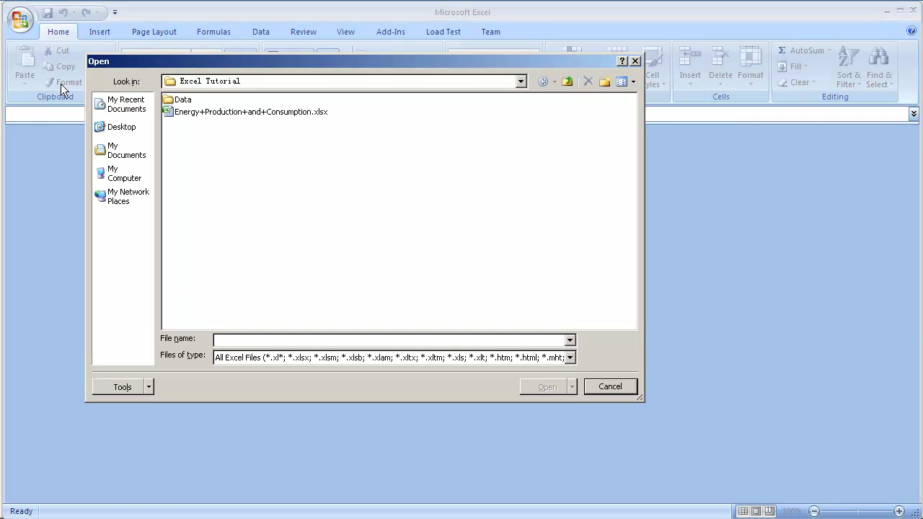
left_click(197, 115)
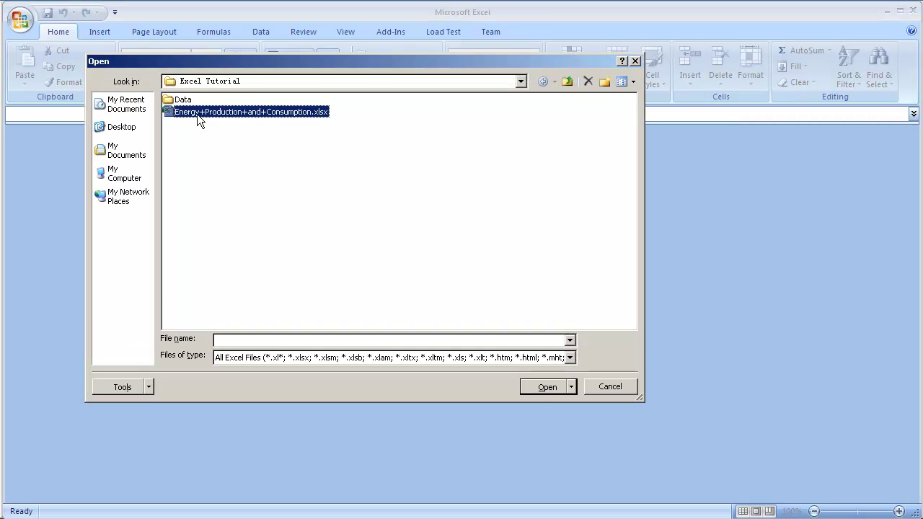
left_click(548, 386)
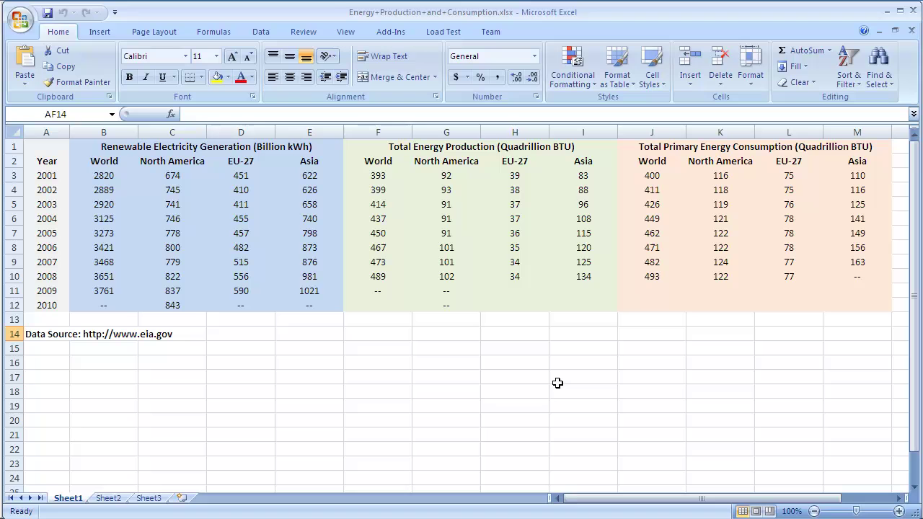
Select the entire worksheet and copy it.
left_click(18, 132)
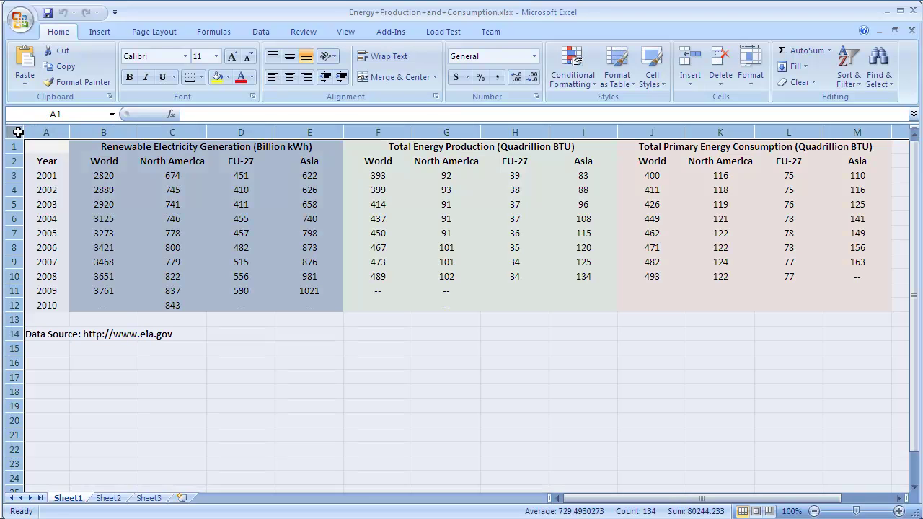
right_click(18, 131)
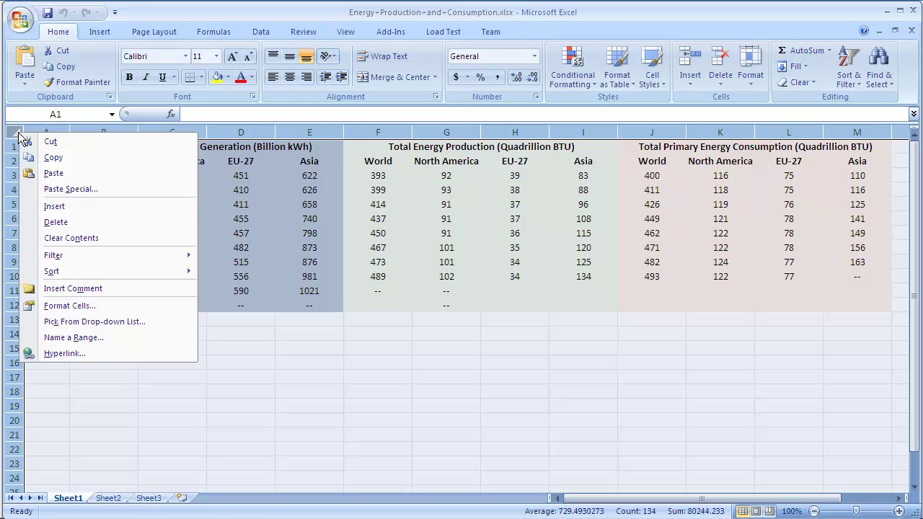
left_click(66, 156)
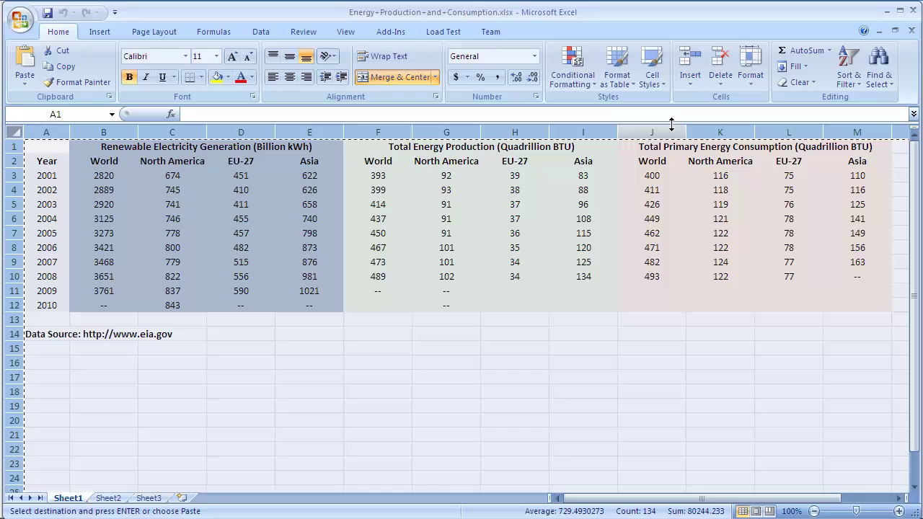
Paste the copied Excel energy data into cell A1 of Book1 and maximize the worksheet.
left_click(887, 12)
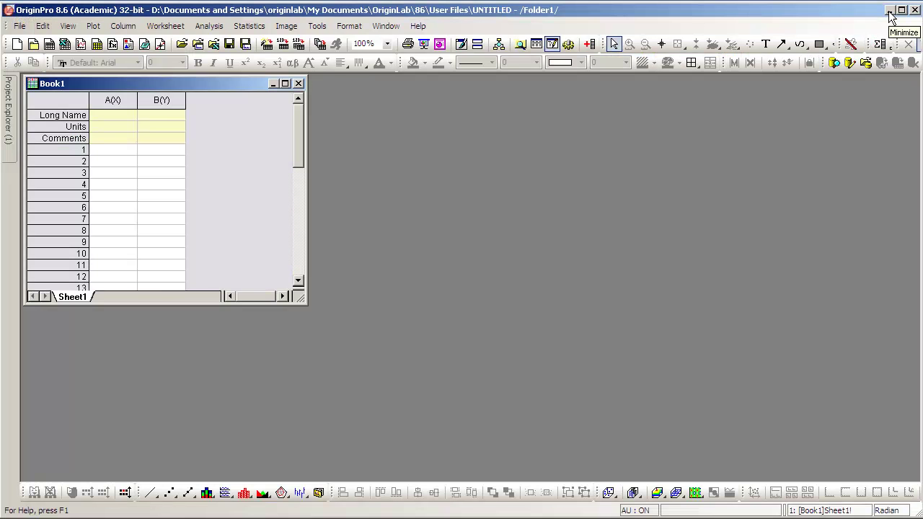
left_click(125, 147)
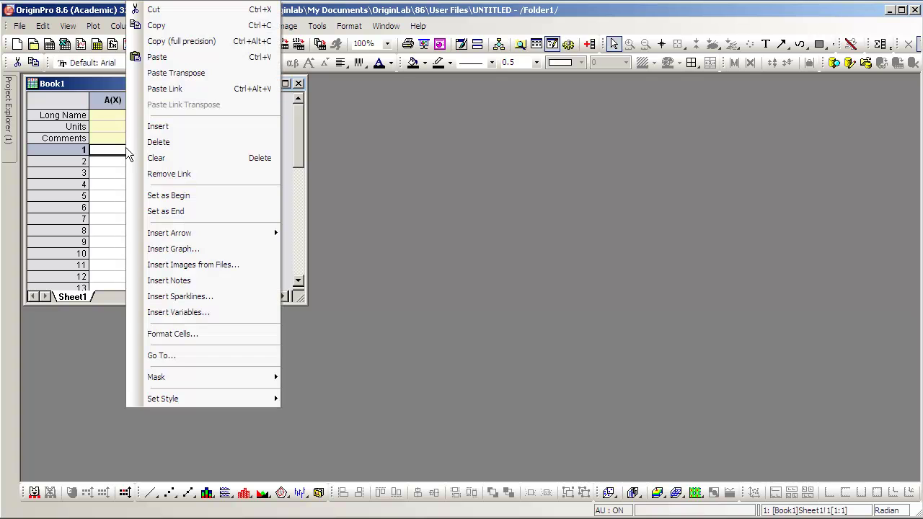
left_click(201, 60)
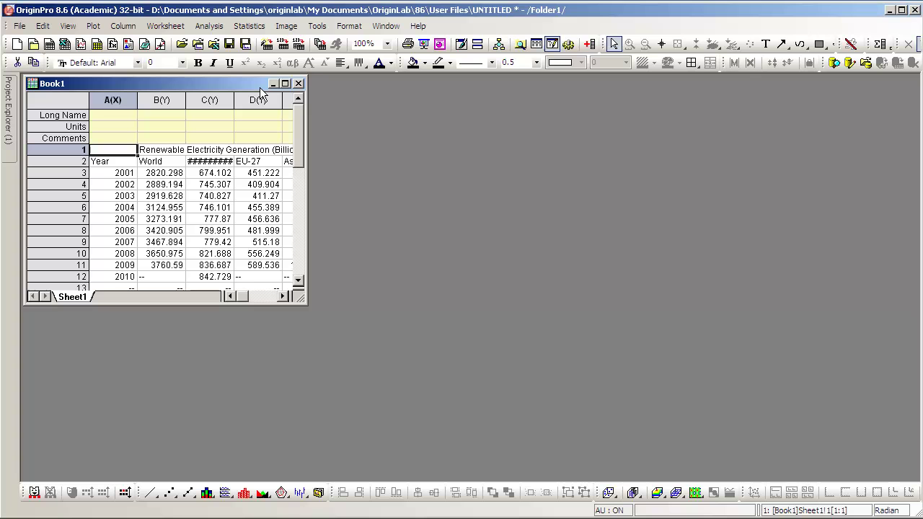
left_click(285, 83)
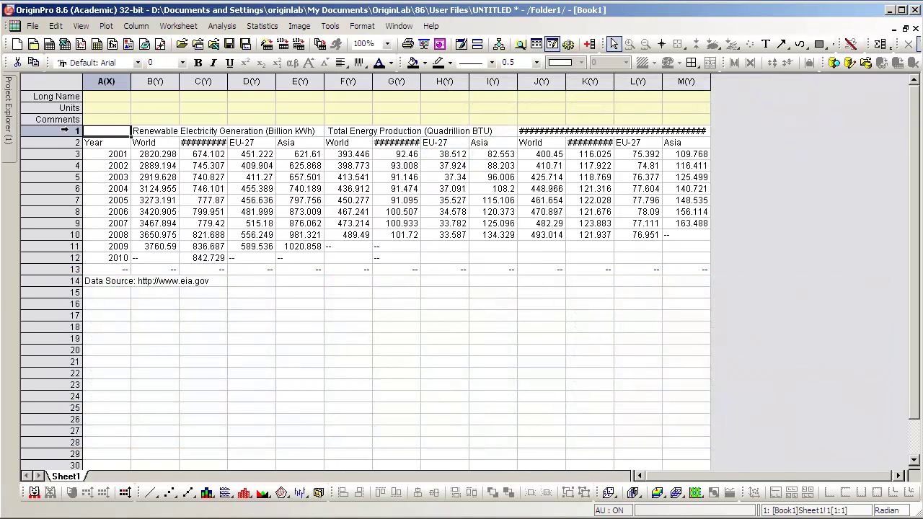
Set row 1's category titles as Long Names and the region names as Comments.
left_click(65, 131)
right_click(68, 130)
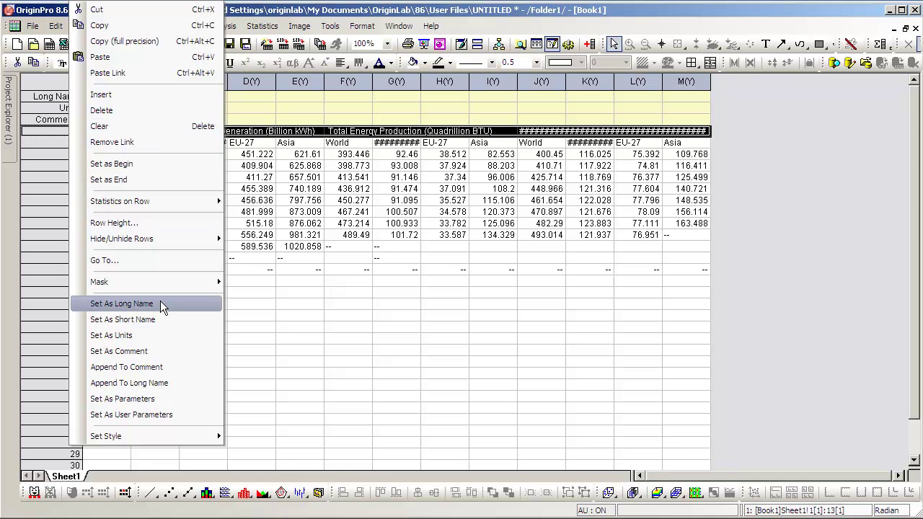
left_click(160, 303)
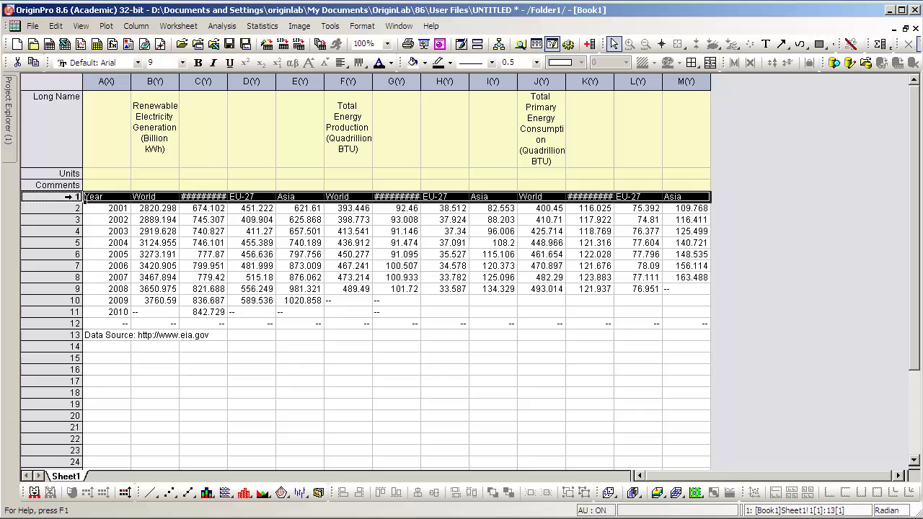
right_click(72, 201)
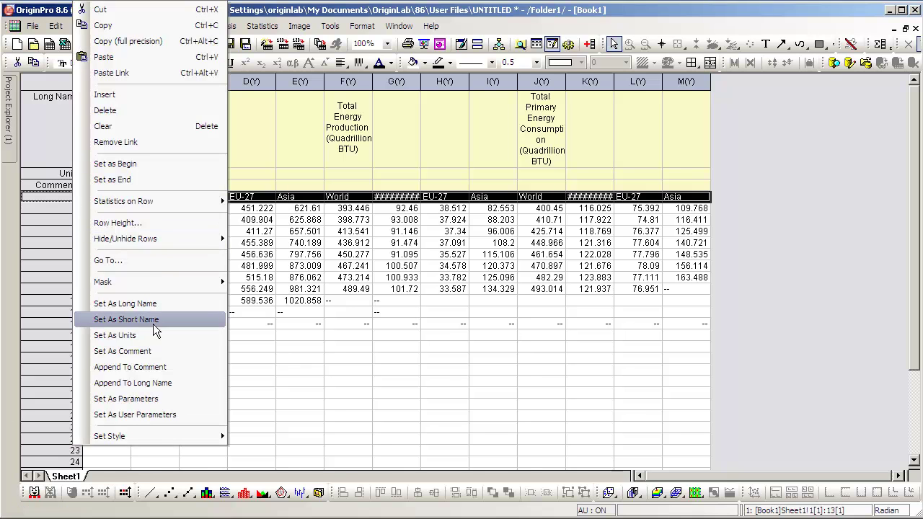
left_click(162, 351)
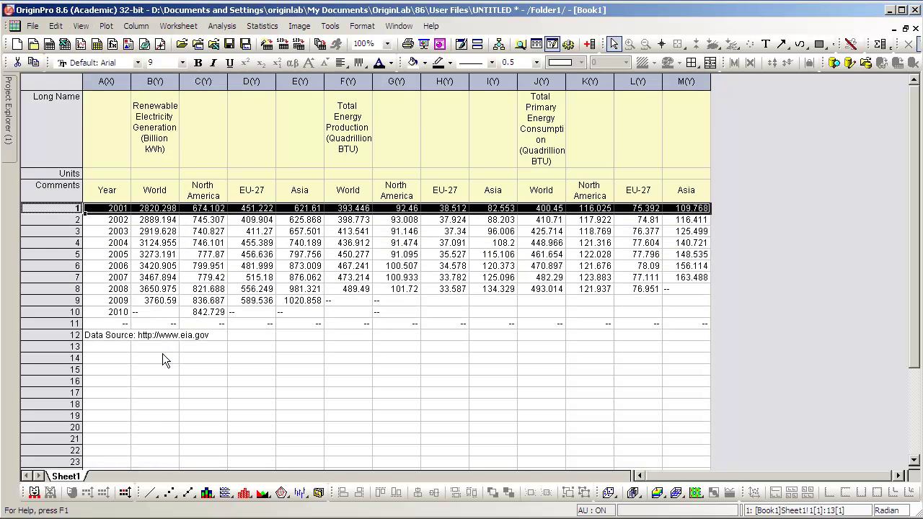
Delete the Data Source note cell from the worksheet.
left_click(122, 337)
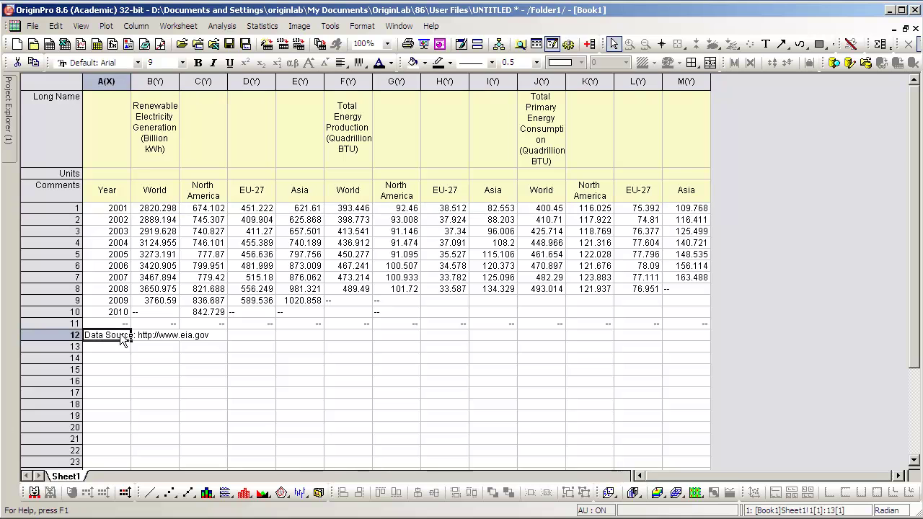
right_click(121, 337)
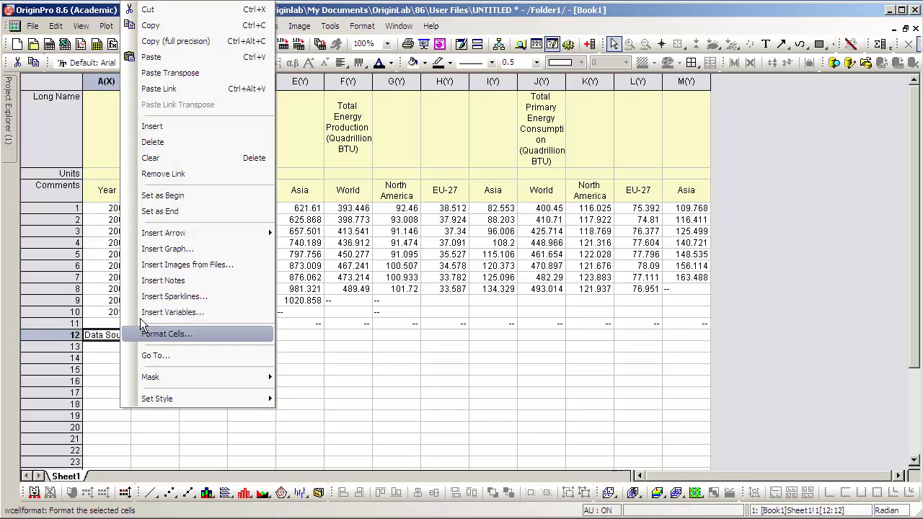
left_click(193, 146)
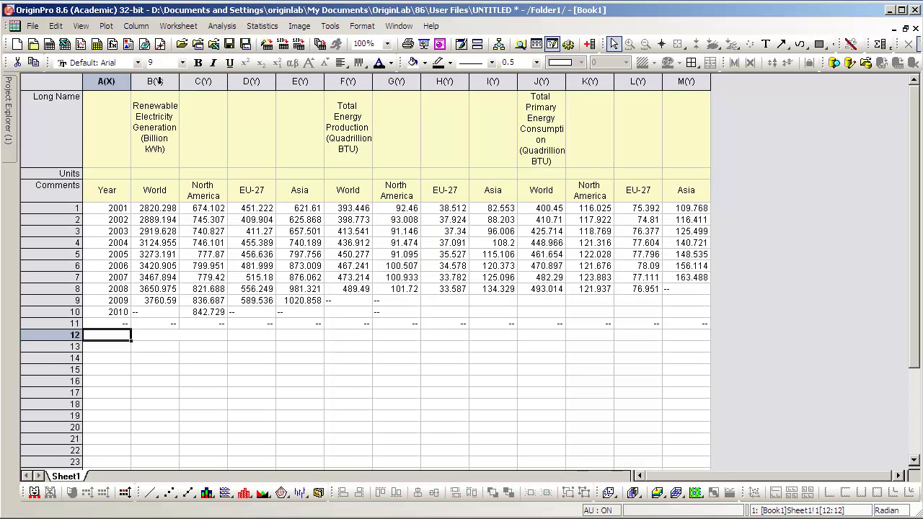
Plot columns B–E as a stacked column graph and move its legend to the upper left.
left_click_drag(155, 81, 294, 82)
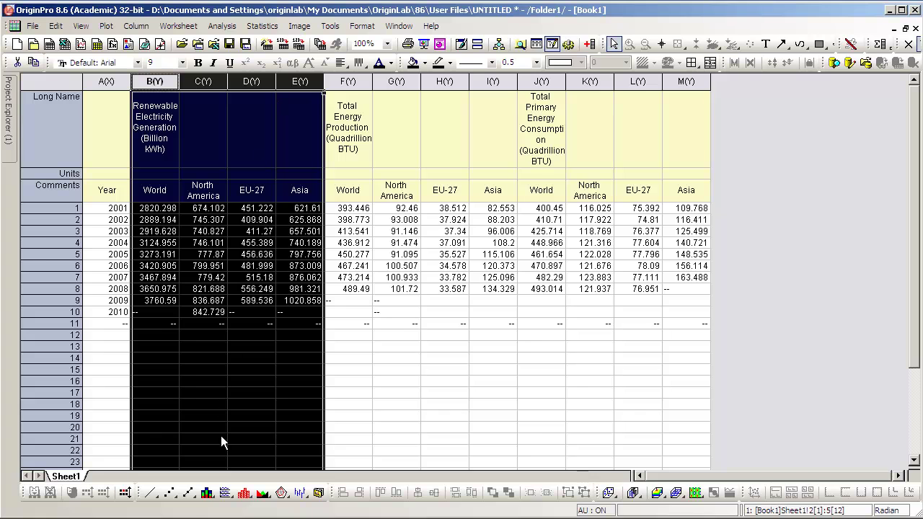
left_click(212, 498)
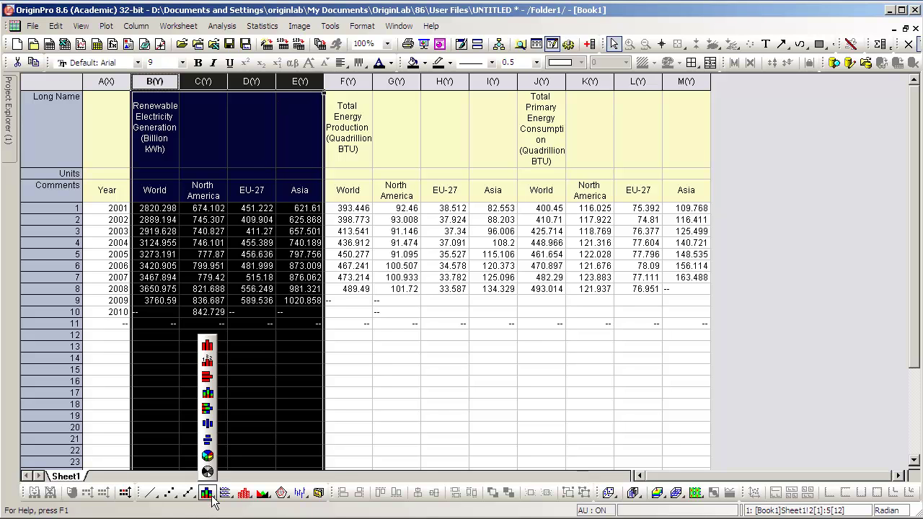
left_click(206, 397)
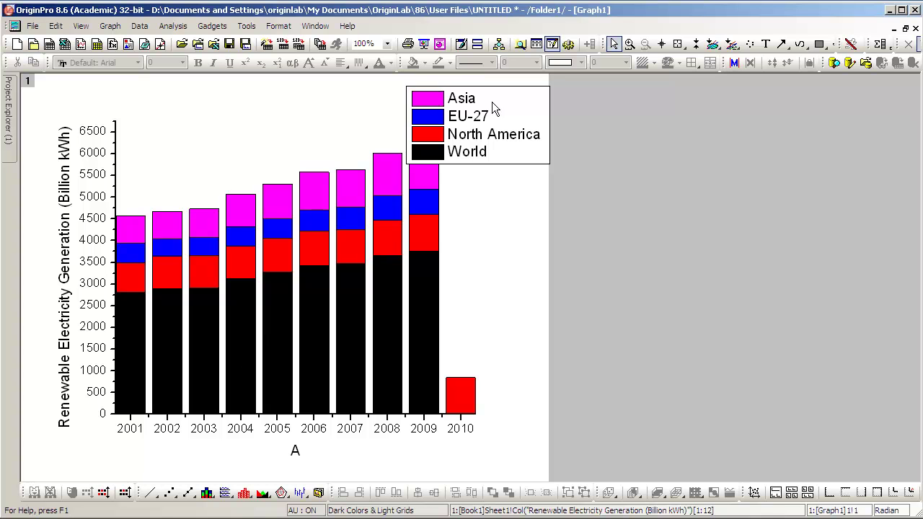
left_click_drag(500, 99, 225, 115)
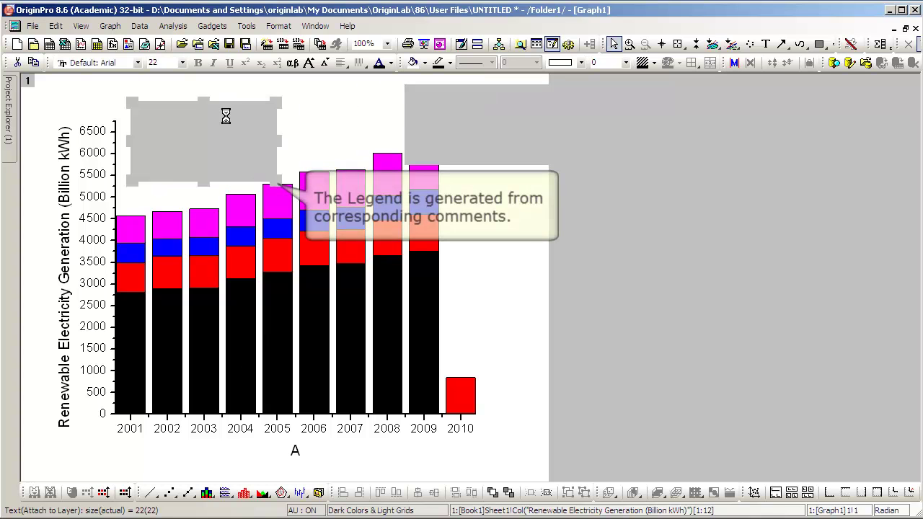
left_click(393, 118)
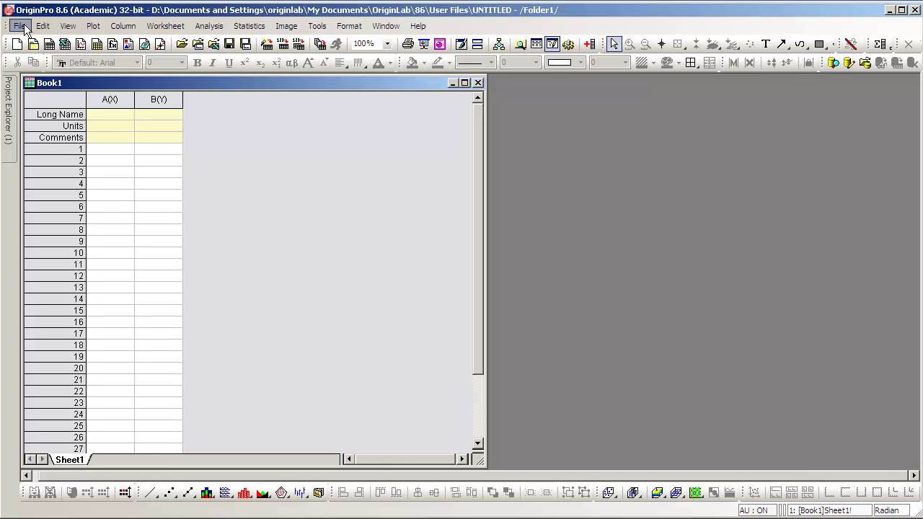
Import Energy+Production+and+Consumption.xlsx through File > Import > Excel with default impExcel settings.
left_click(21, 26)
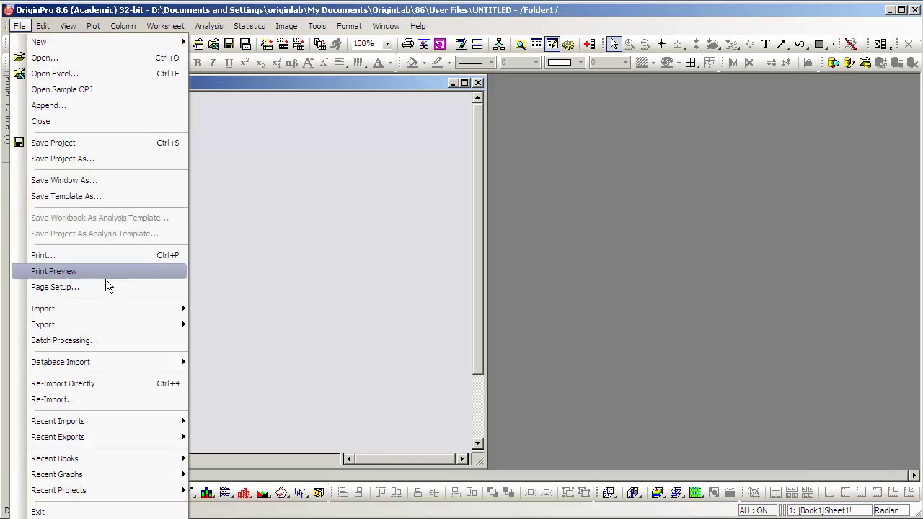
mouse_move(113, 310)
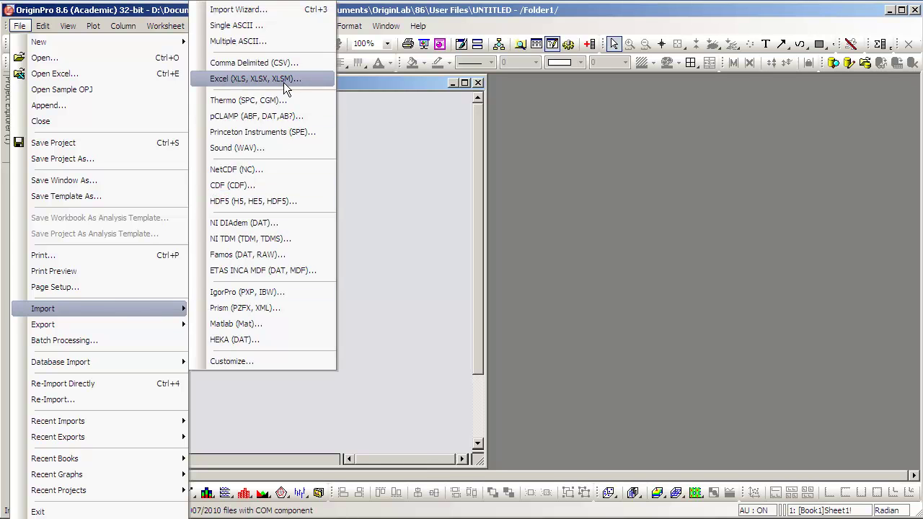
left_click(305, 80)
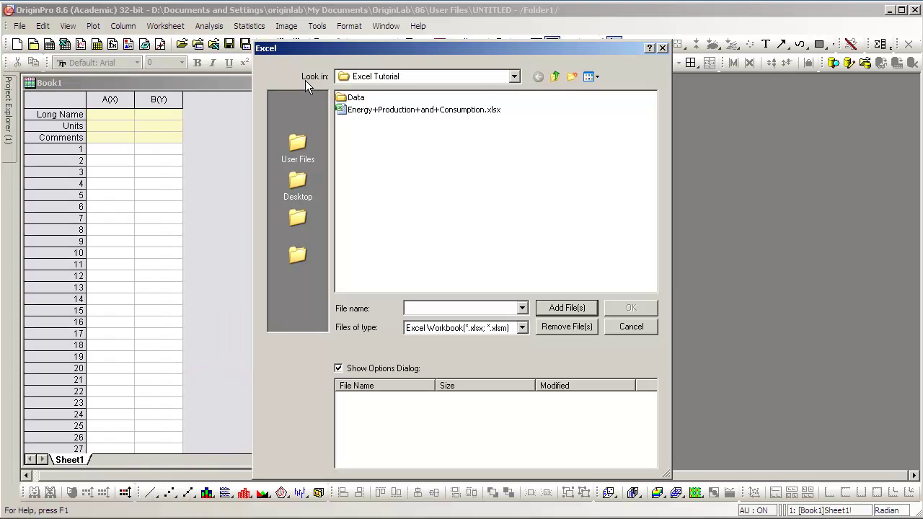
left_click(368, 110)
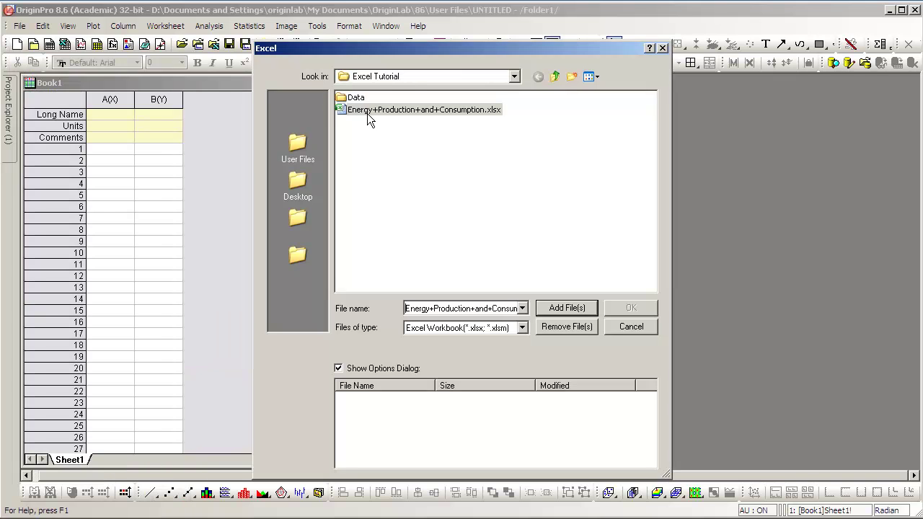
left_click(569, 306)
left_click(643, 309)
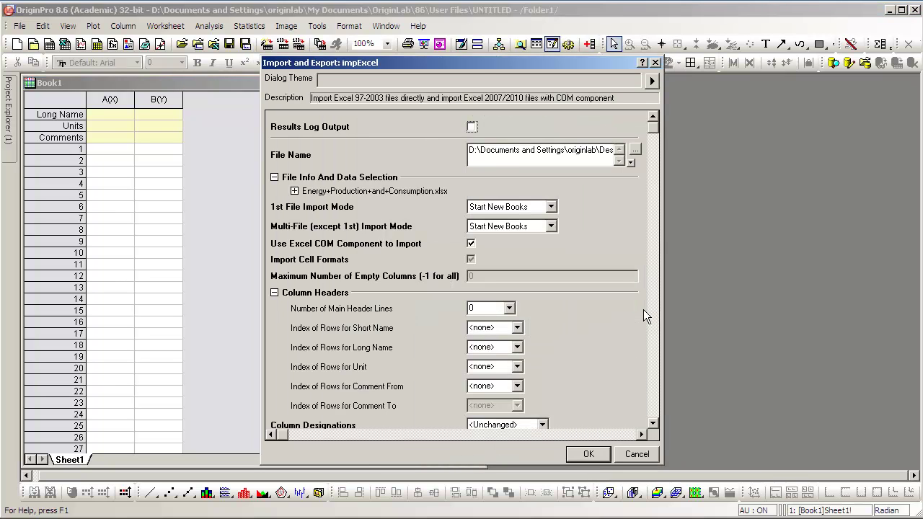
left_click(590, 453)
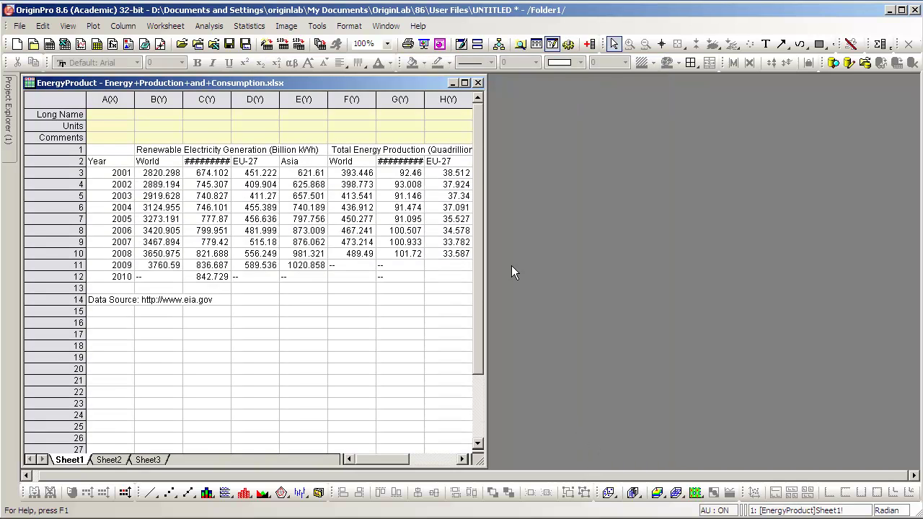
In the maximized workbook, make row 1's group headings Comments and the region names Long Names.
left_click(464, 82)
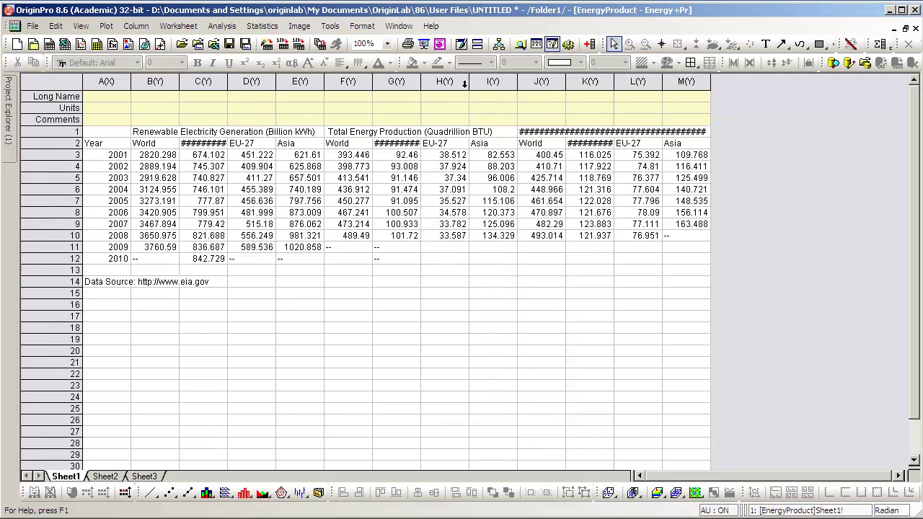
left_click(73, 132)
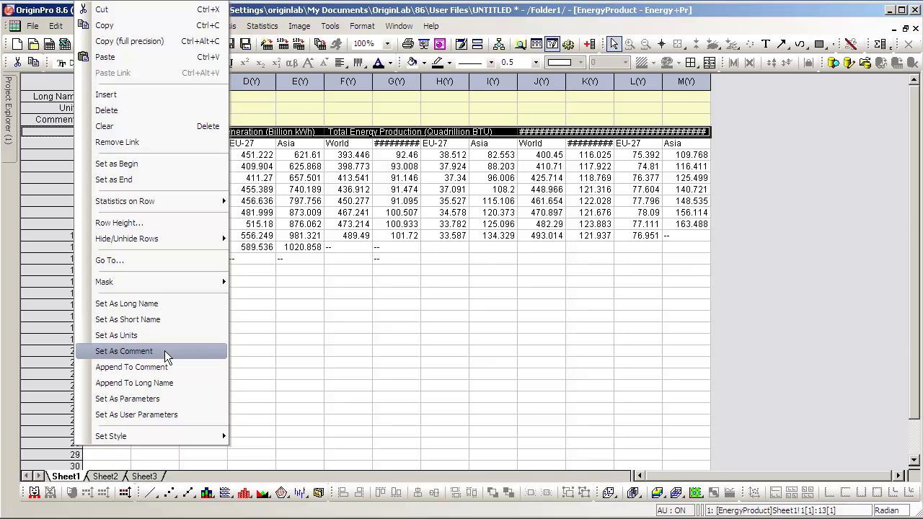
left_click(165, 350)
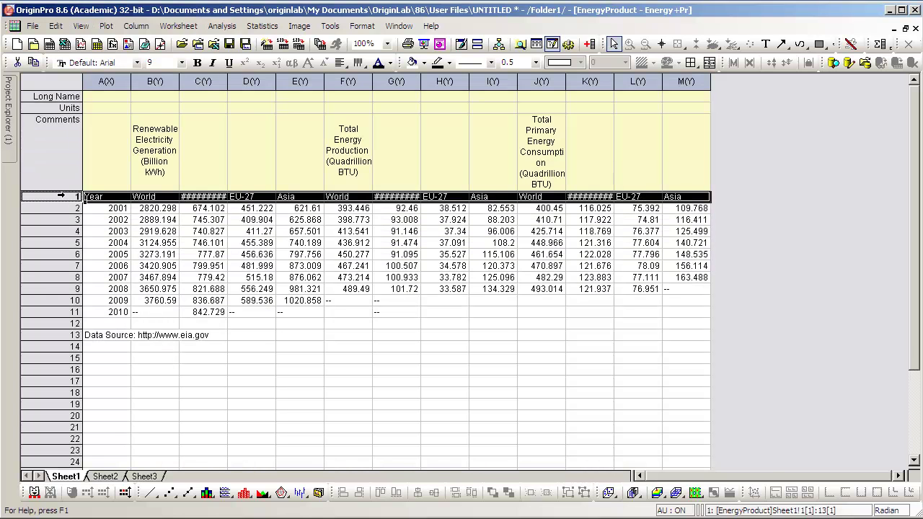
right_click(63, 195)
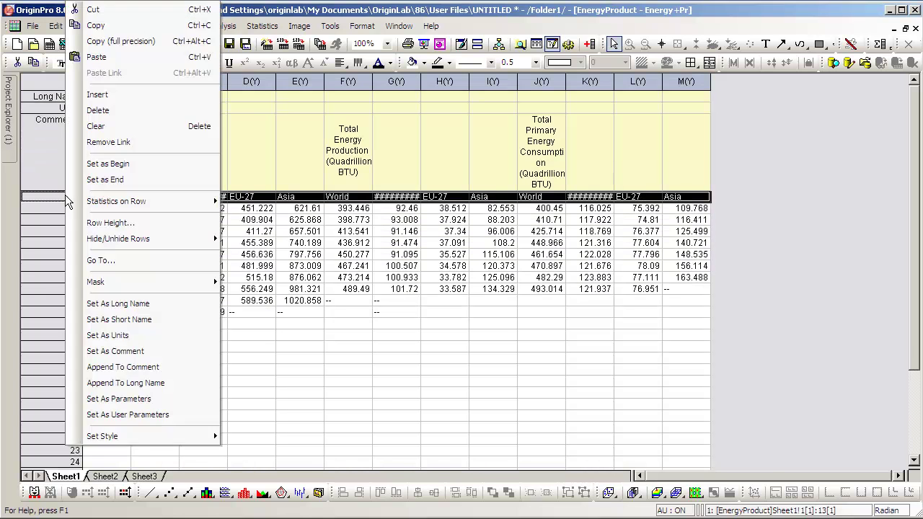
left_click(156, 308)
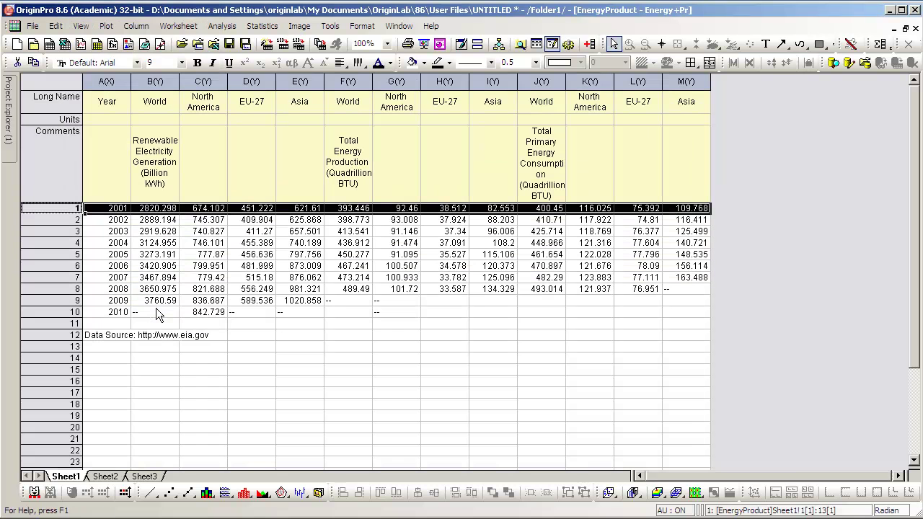
Move the Data Source row into the Comments and select column B's comment cell.
left_click(75, 335)
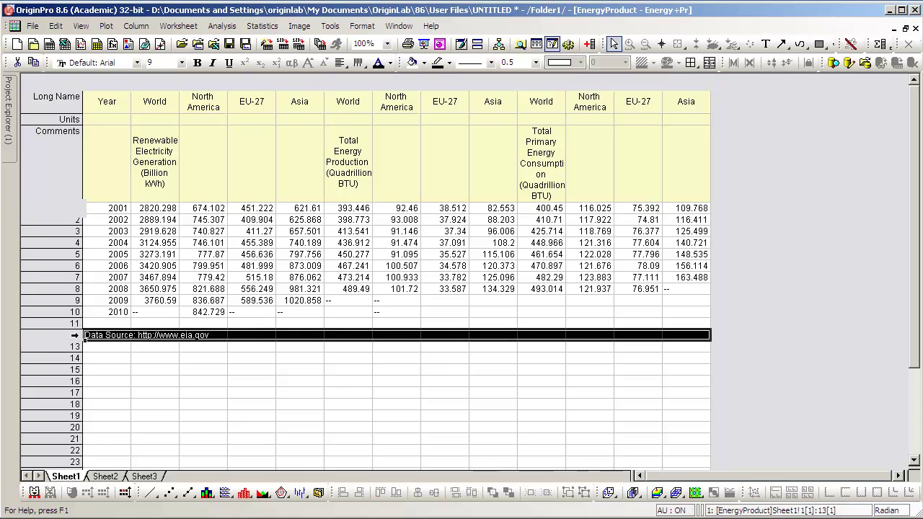
right_click(75, 334)
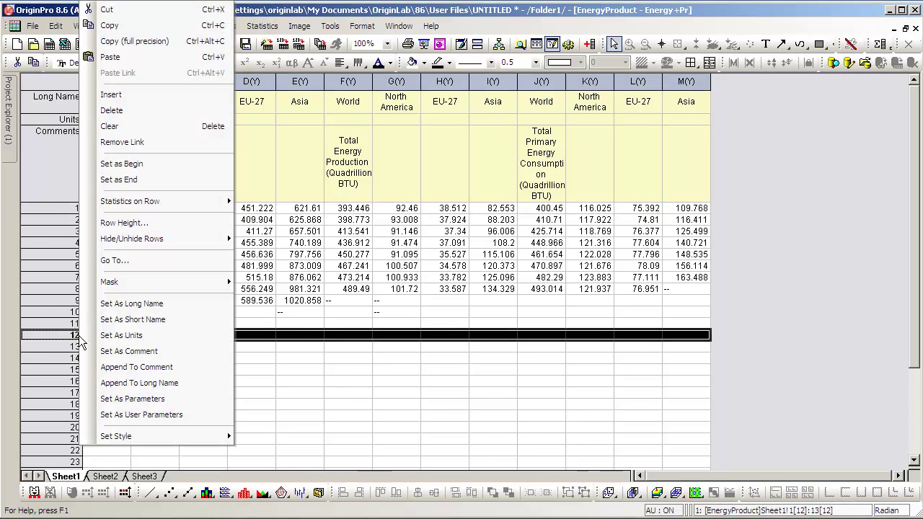
left_click(180, 369)
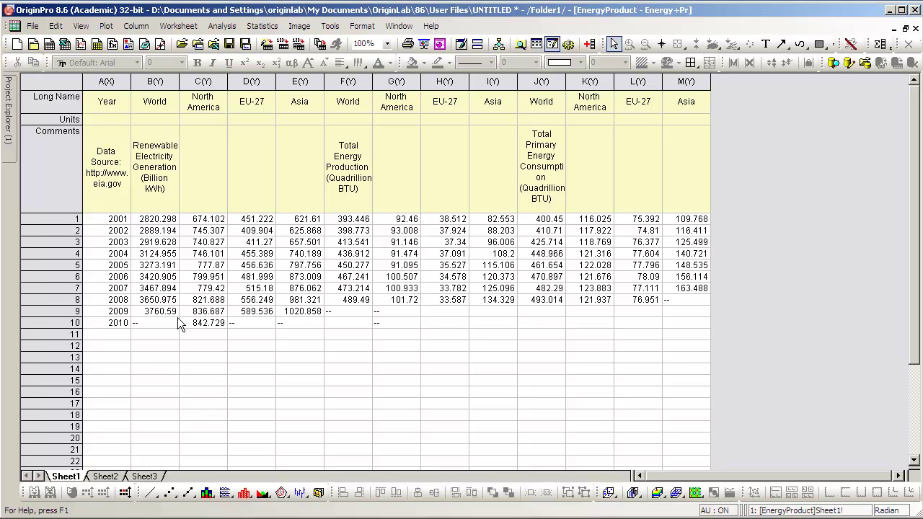
left_click(161, 209)
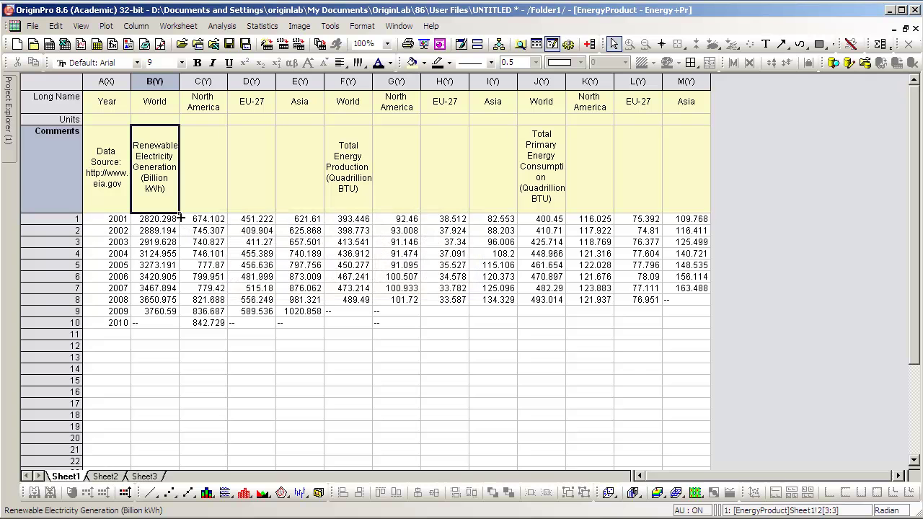
Fill the B, F and J comments rightward across columns C–E, G–I and K–M.
left_click_drag(181, 217, 304, 212)
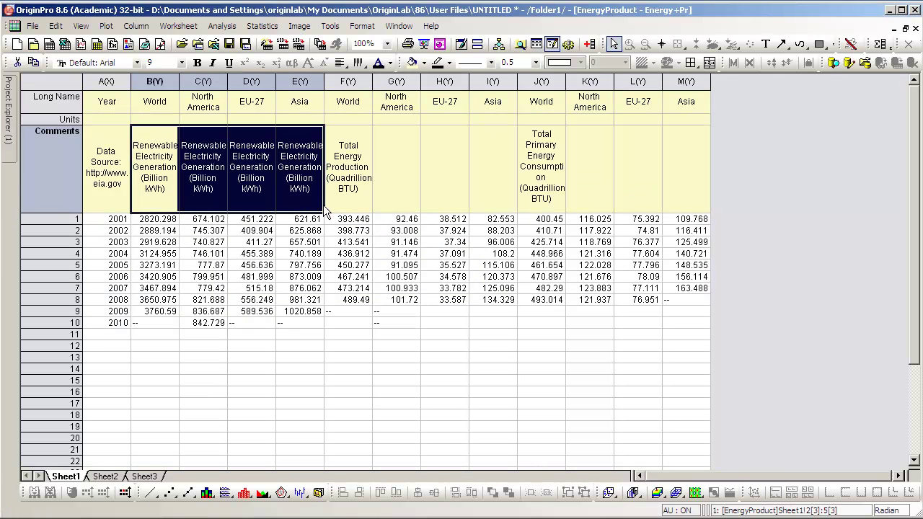
left_click(349, 201)
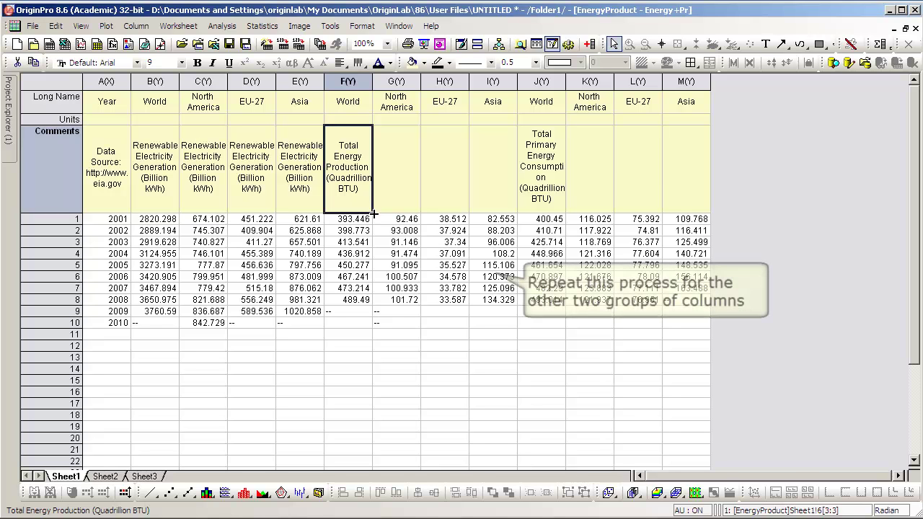
left_click_drag(374, 214, 497, 214)
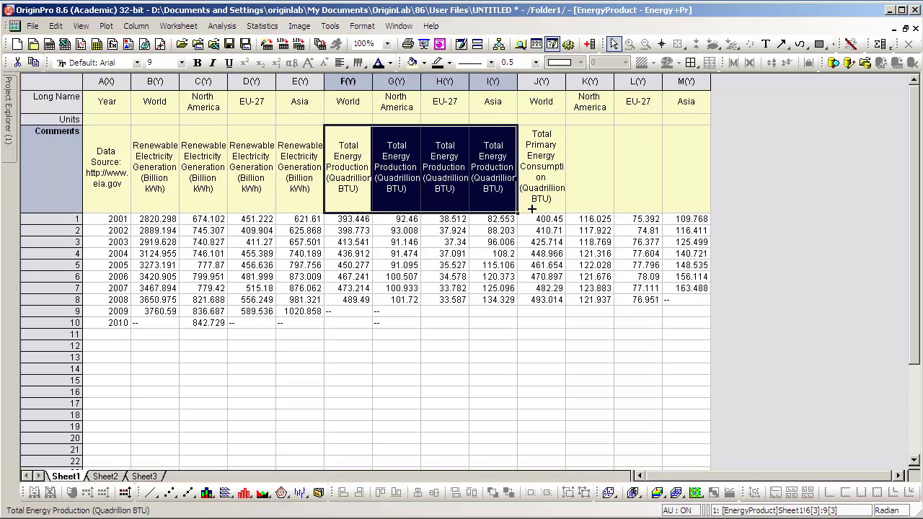
left_click(542, 207)
left_click_drag(566, 216, 707, 212)
left_click(756, 272)
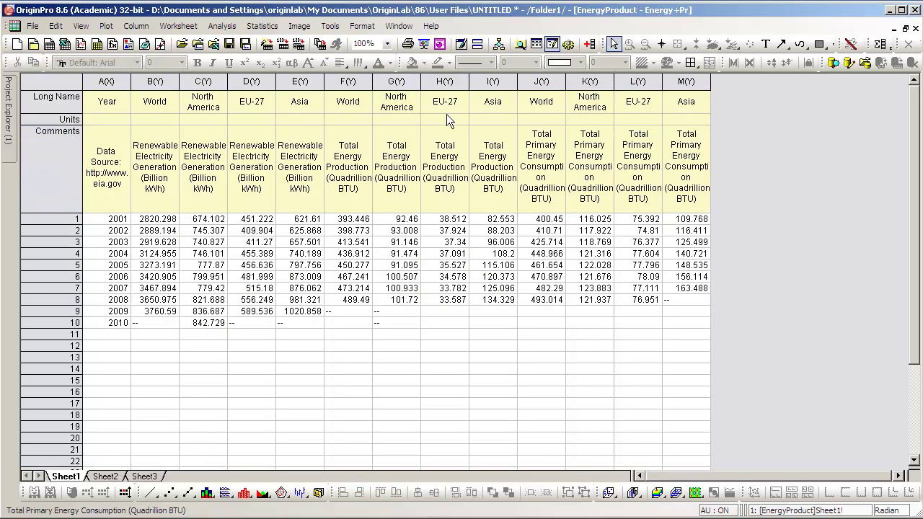
In Worksheet properties' Format tab, apply Dynamic Merge Horizontal to Comments.
left_click(361, 26)
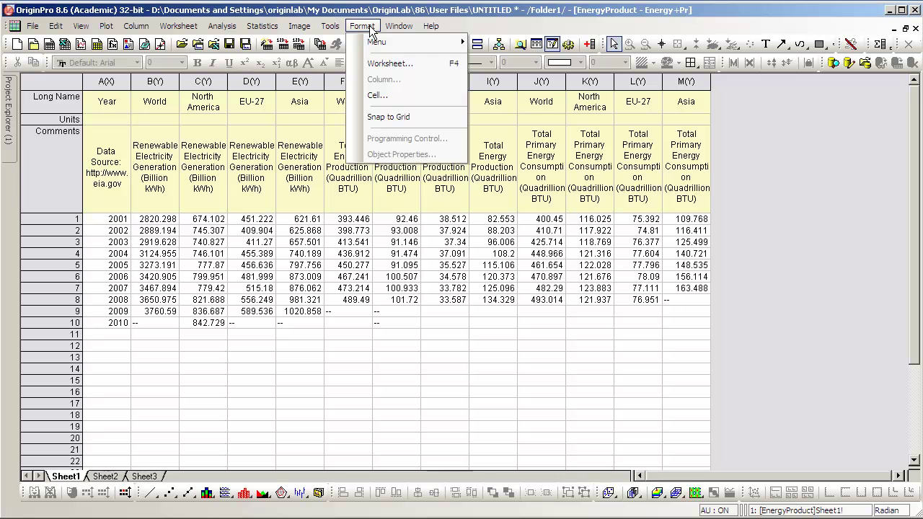
left_click(416, 68)
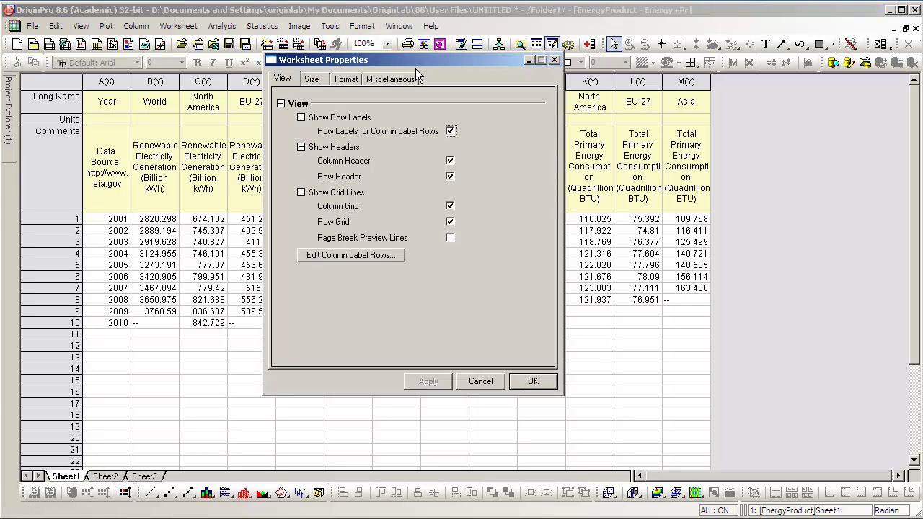
left_click(349, 79)
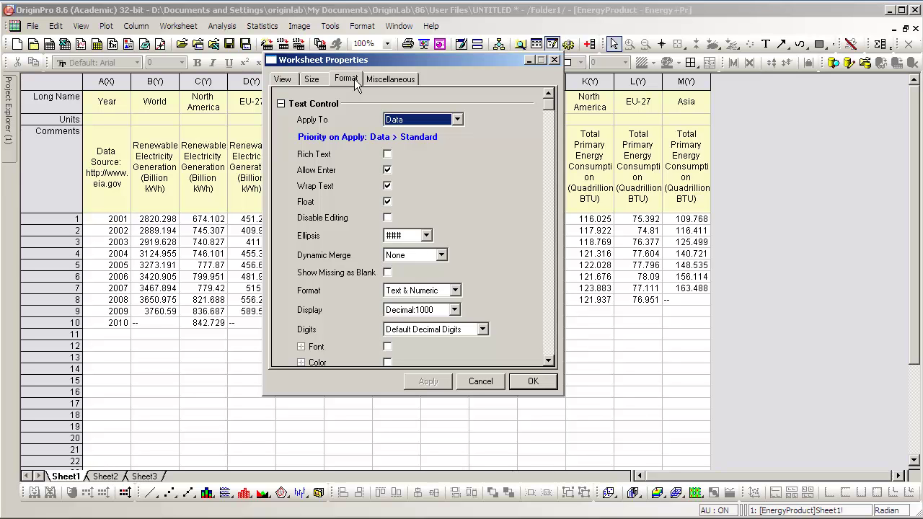
left_click(456, 120)
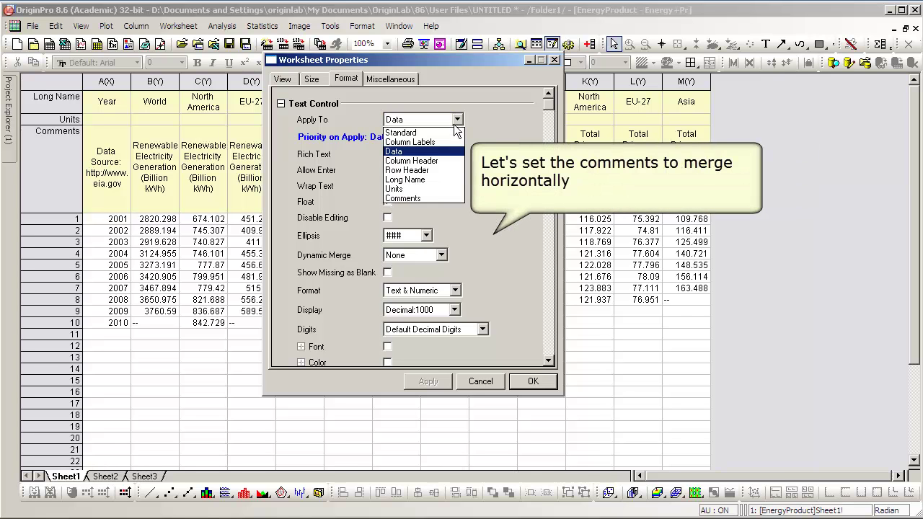
left_click(444, 198)
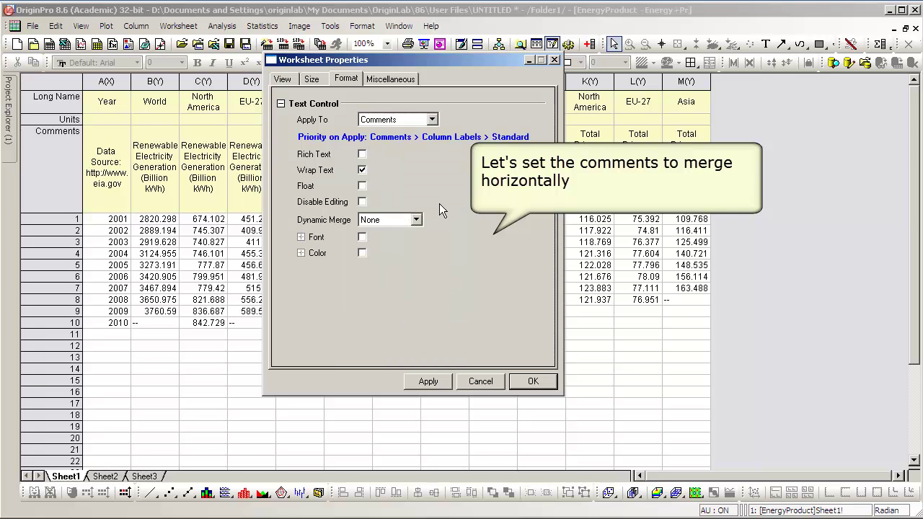
left_click(417, 225)
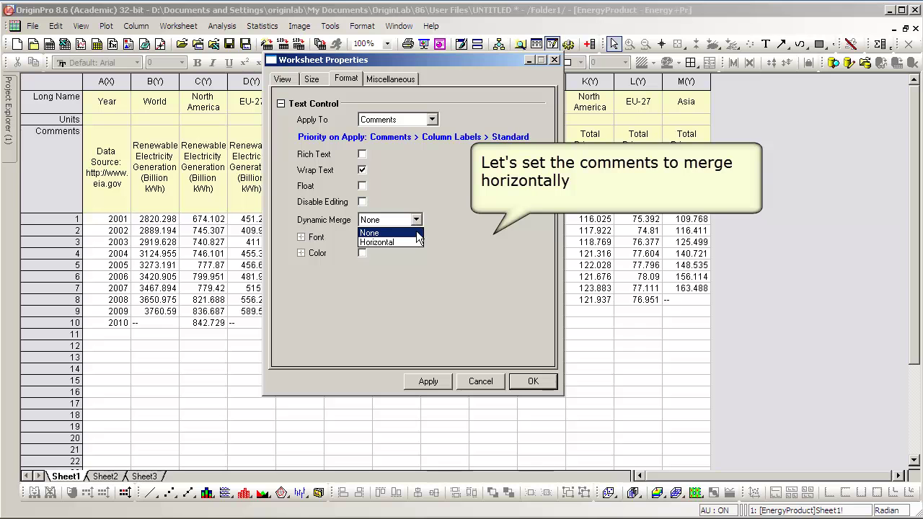
left_click(417, 242)
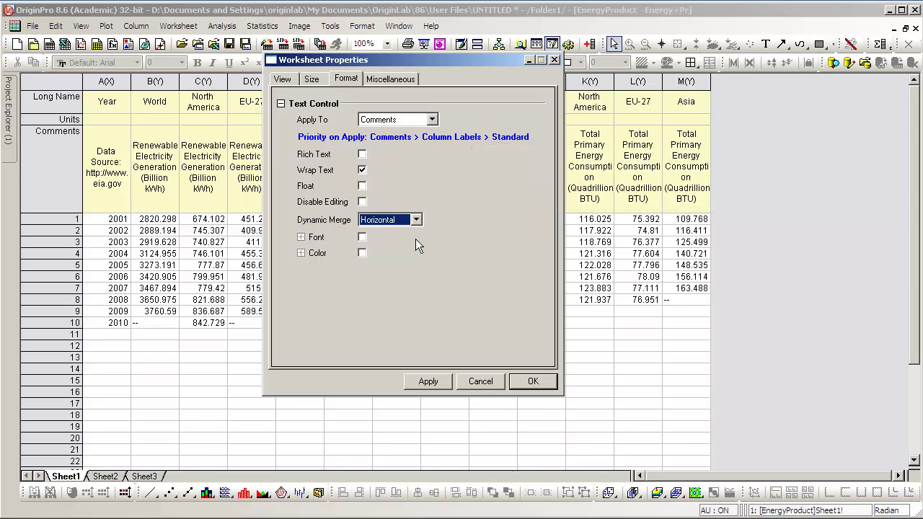
left_click(545, 383)
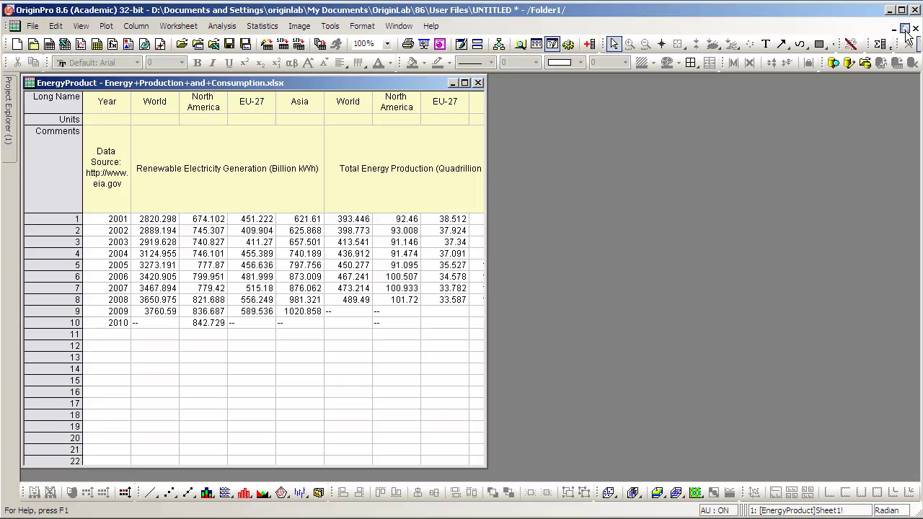
Plot columns B–E as a Multi-Curve 4Ys Y-YYY graph.
left_click(905, 29)
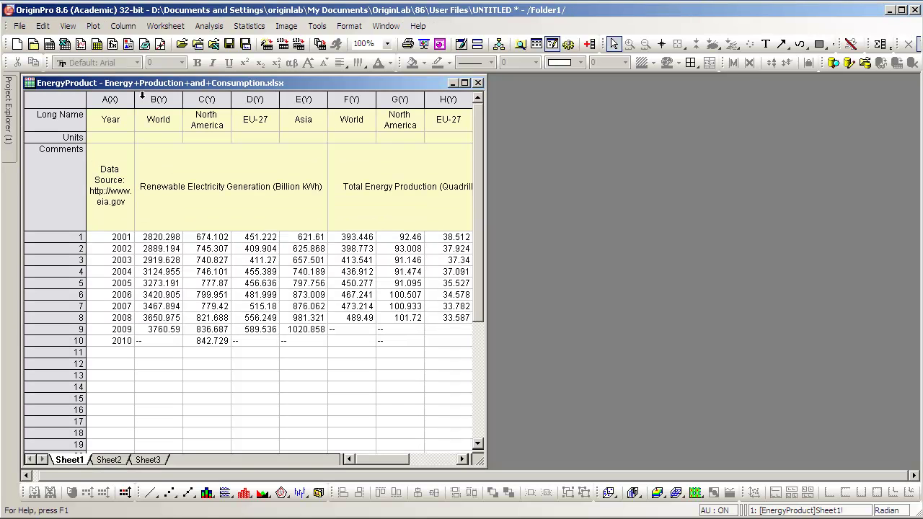
left_click_drag(158, 99, 302, 99)
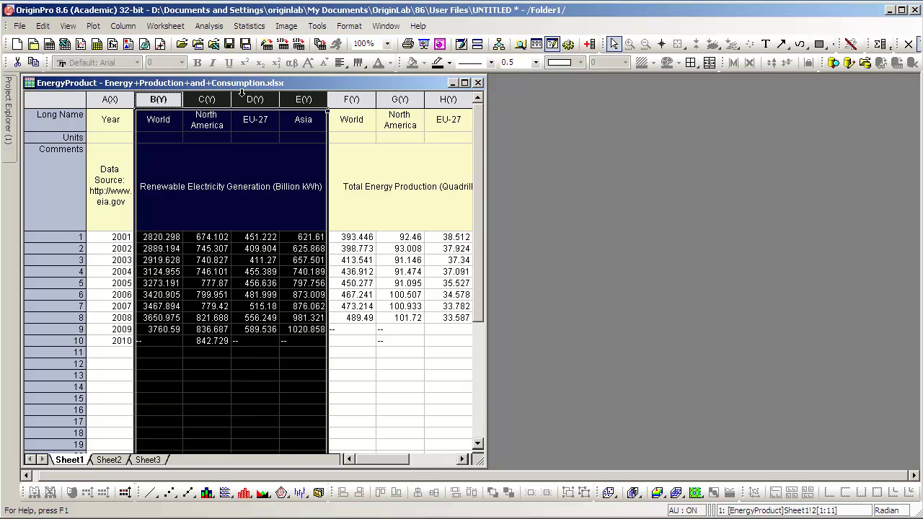
left_click(93, 26)
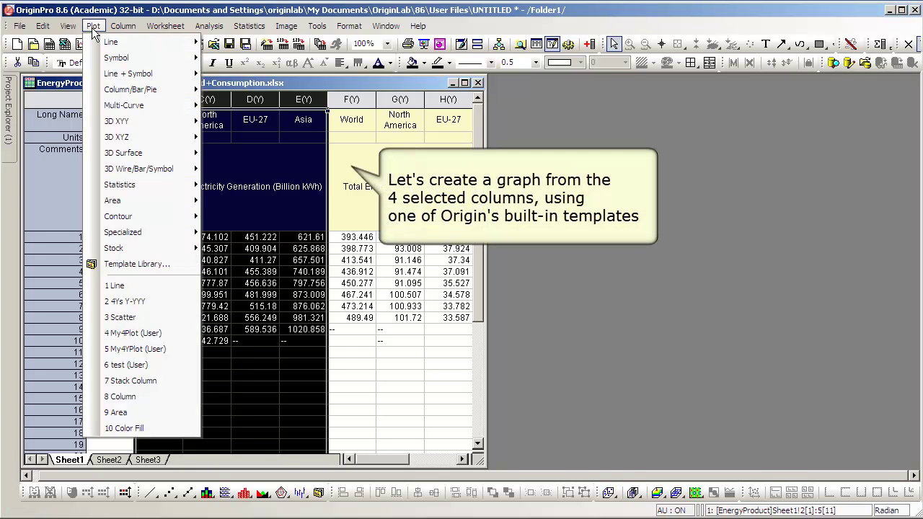
mouse_move(141, 105)
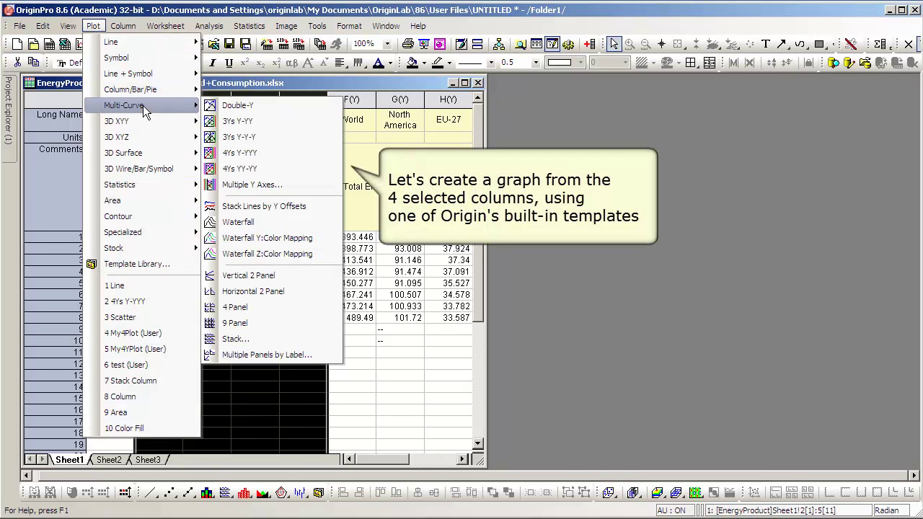
left_click(264, 155)
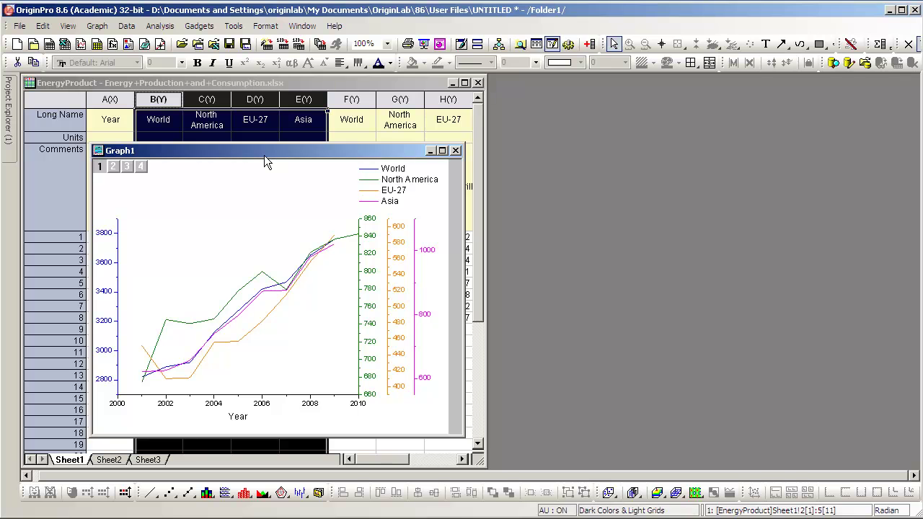
Move the graph window right and drag the legend into the plot's upper left.
left_click_drag(264, 155, 703, 98)
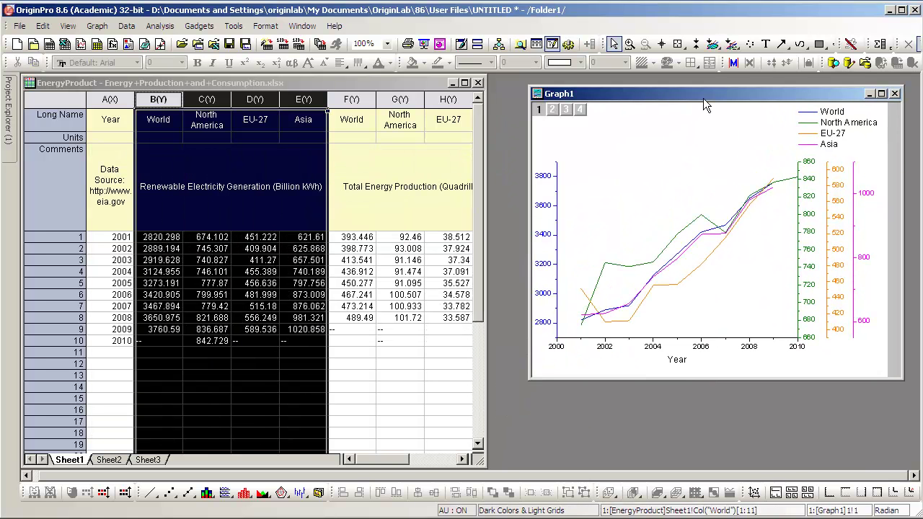
left_click(832, 123)
left_click_drag(832, 123, 606, 192)
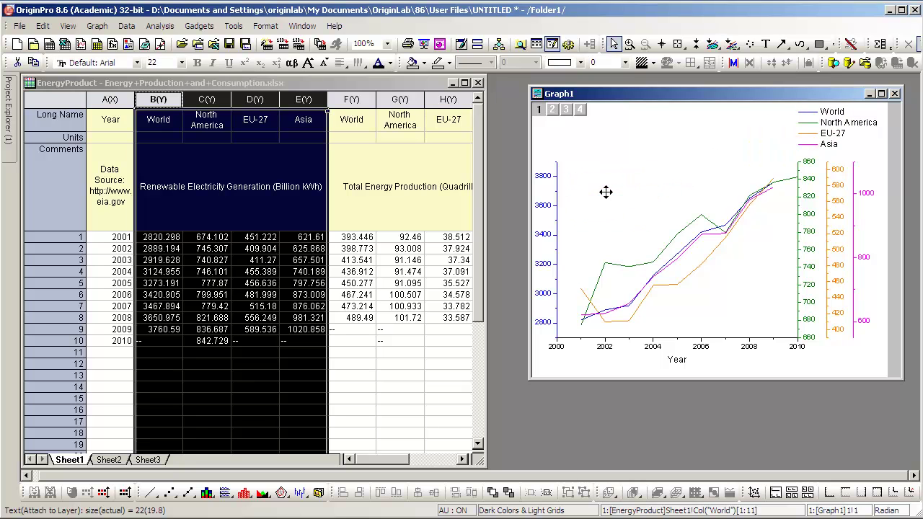
left_click(685, 183)
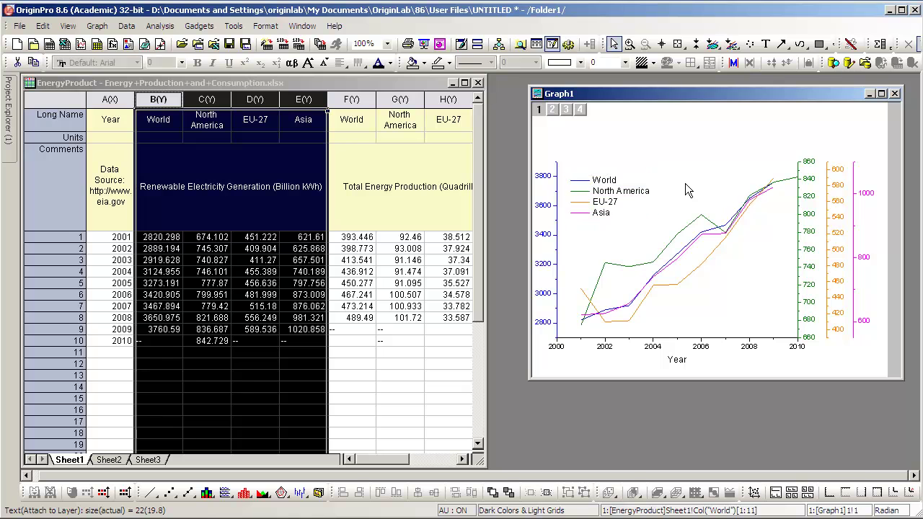
Select all four curves in Graph1 and set their line width to 3.
left_click(684, 234)
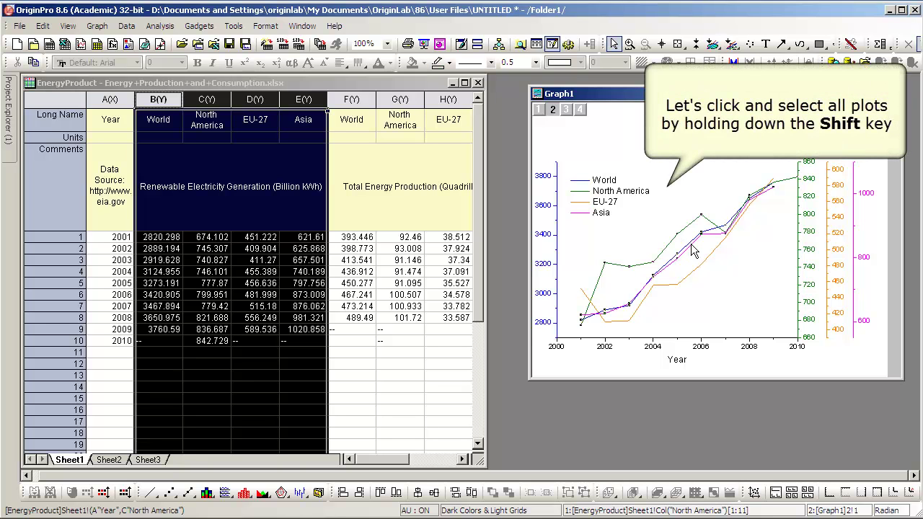
left_click(700, 264, "shift")
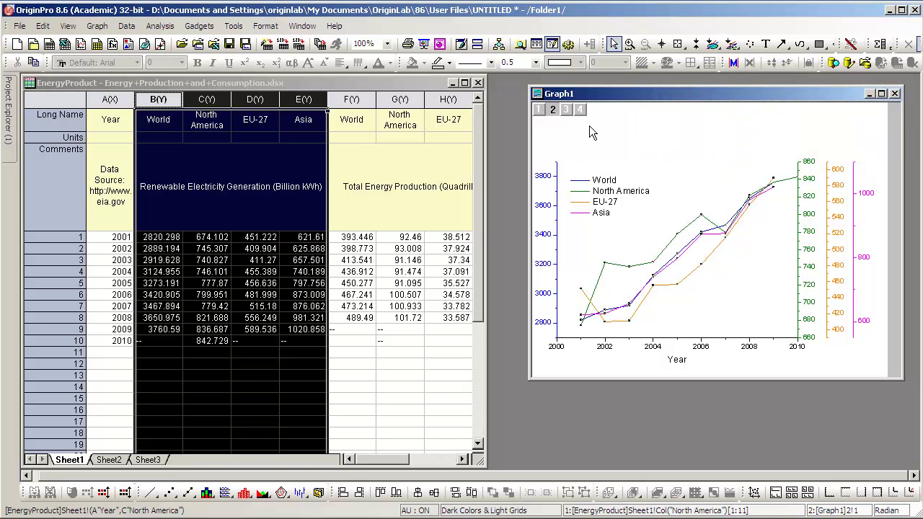
left_click(536, 62)
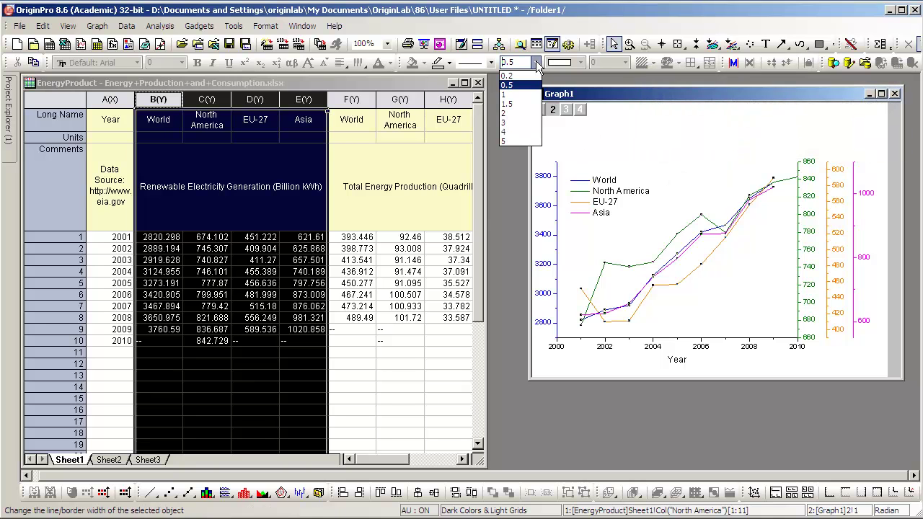
left_click(526, 124)
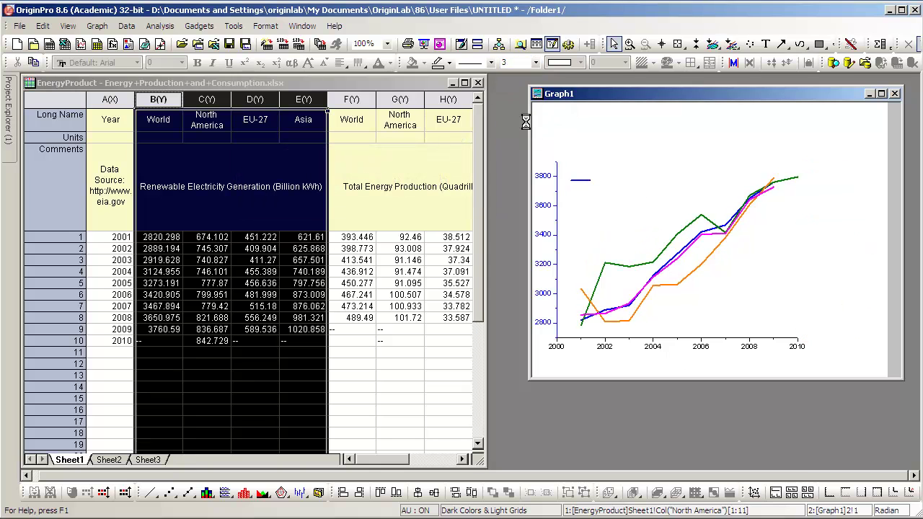
right_click(673, 140)
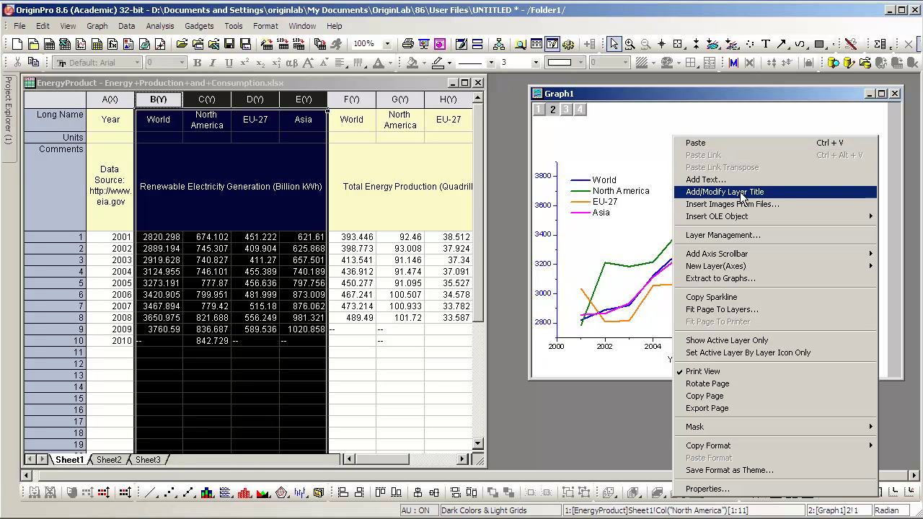
left_click(770, 196)
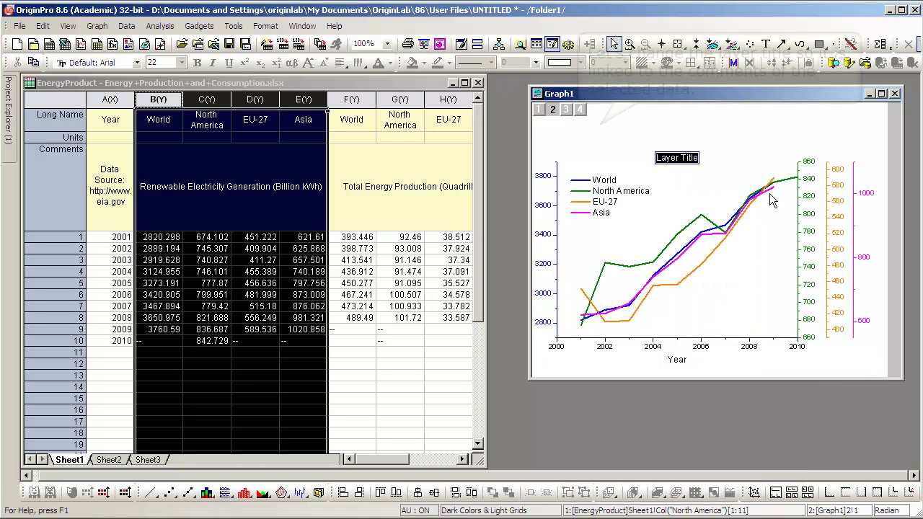
type("%")
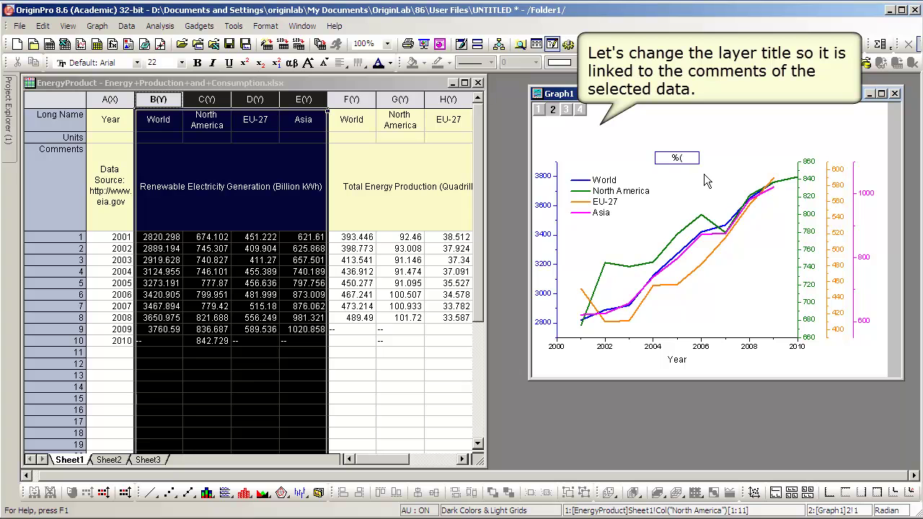
type("(1Y,@LC)")
left_click(703, 174)
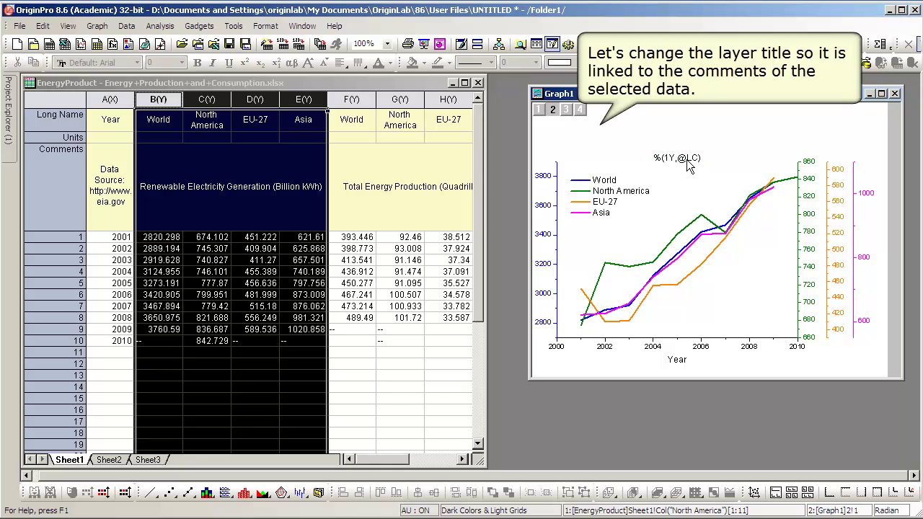
left_click(688, 165)
left_click_drag(688, 165, 688, 126)
Set the title's Programming Control substitution level to 1 so it shows the column comments.
right_click(690, 127)
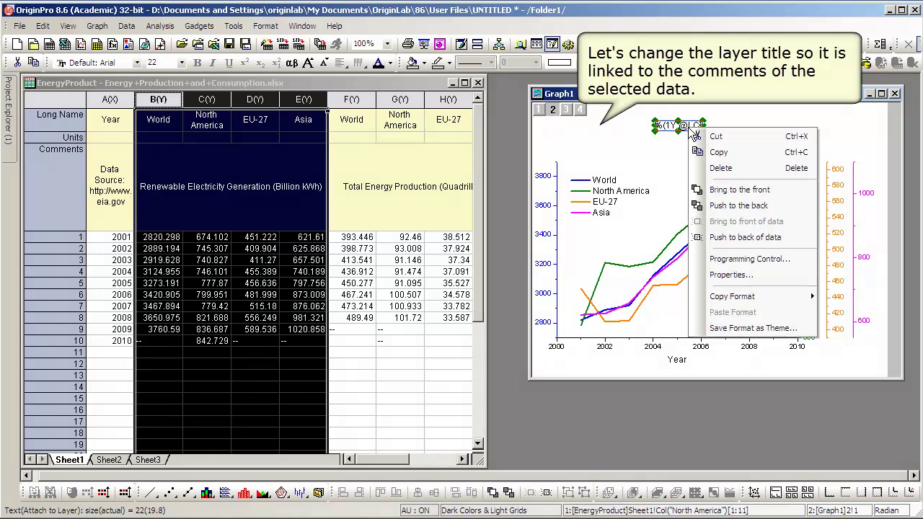
left_click(770, 256)
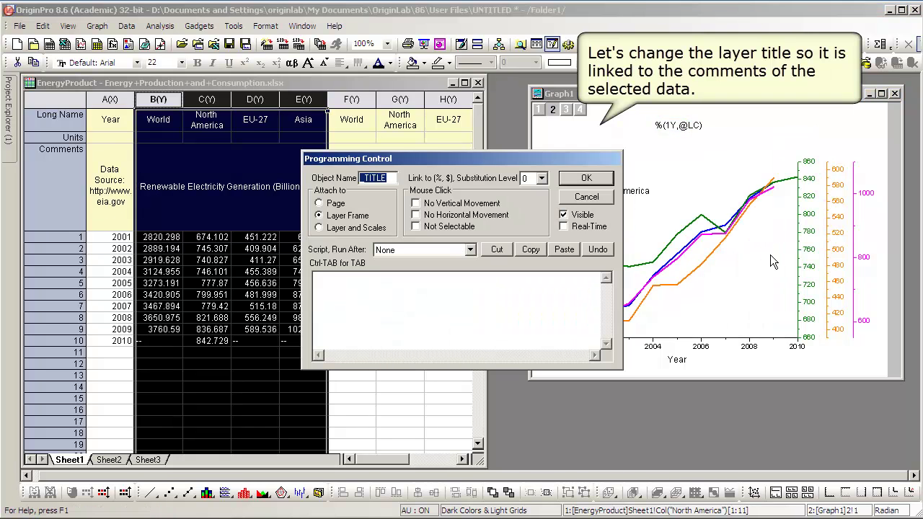
left_click(541, 178)
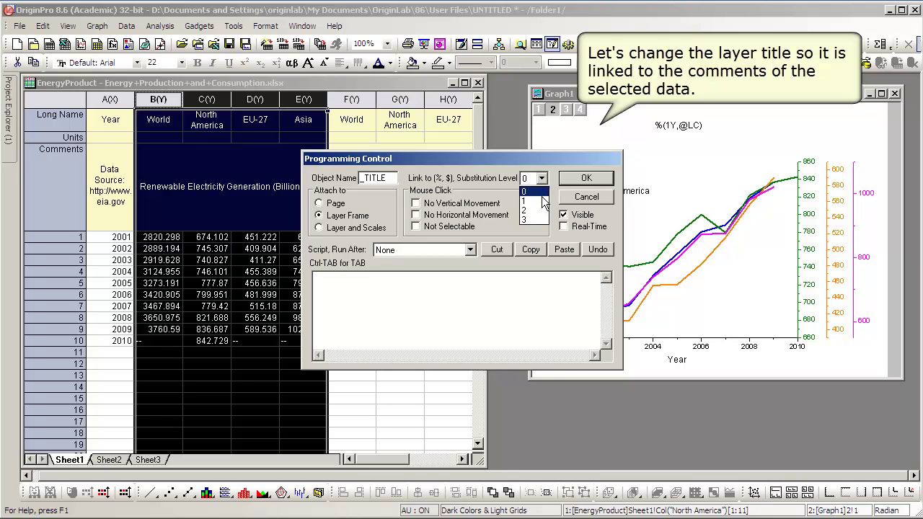
left_click(542, 202)
left_click(593, 184)
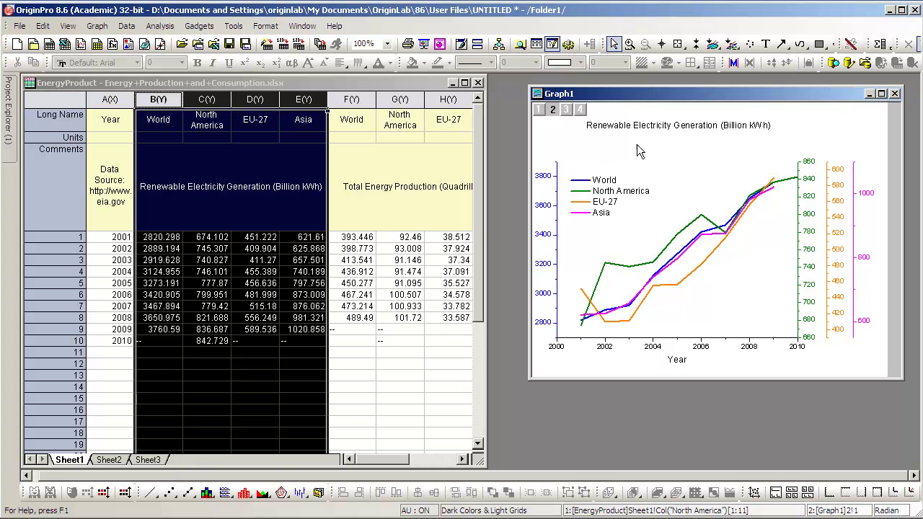
Give the graph title a Shadow background in its properties.
left_click(653, 128)
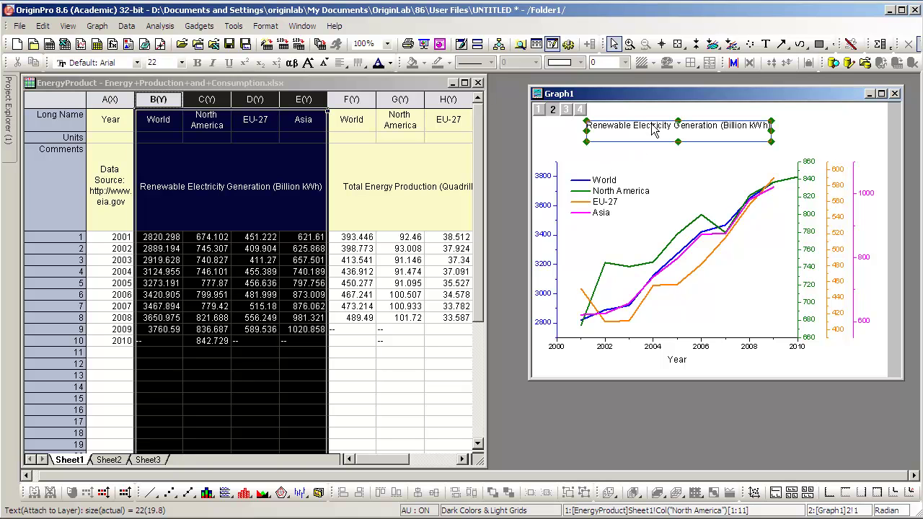
right_click(656, 130)
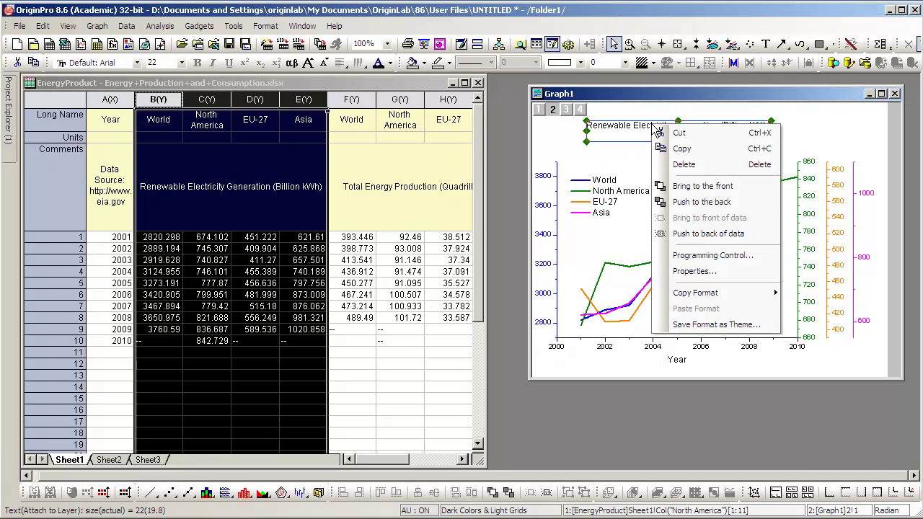
left_click(719, 271)
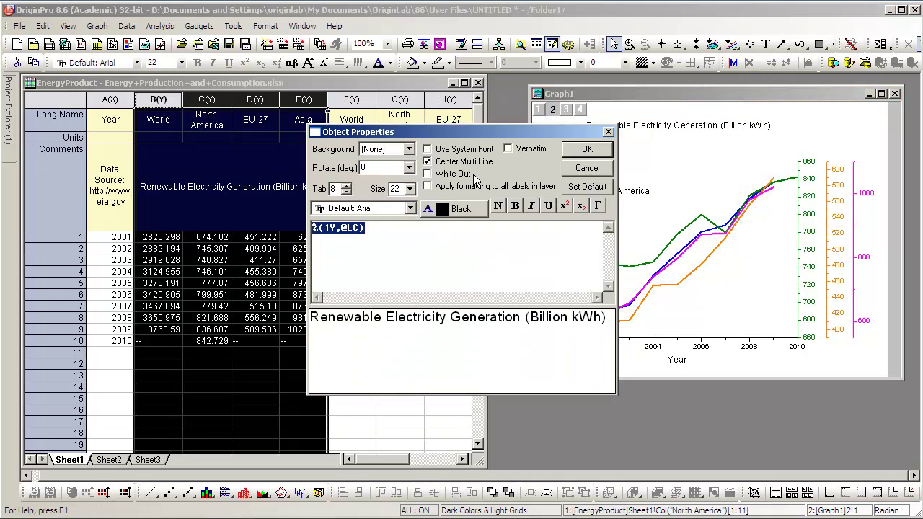
left_click(411, 150)
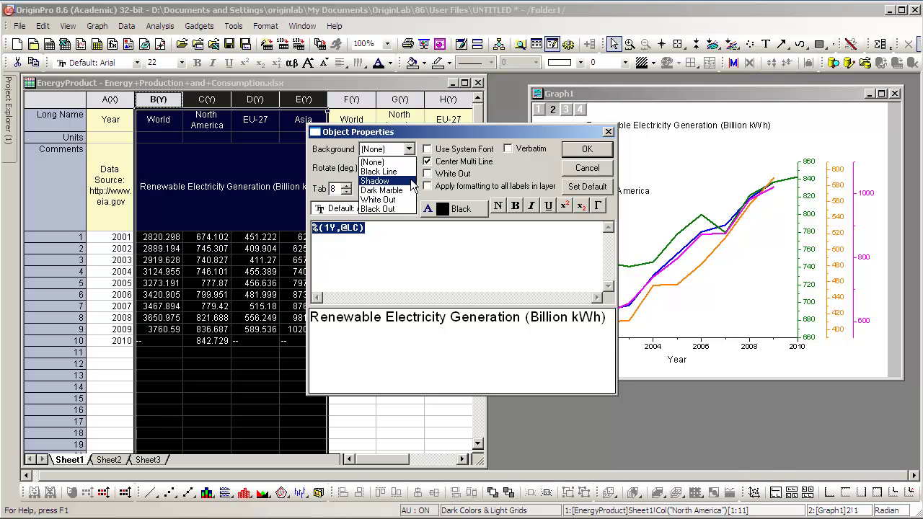
left_click(375, 180)
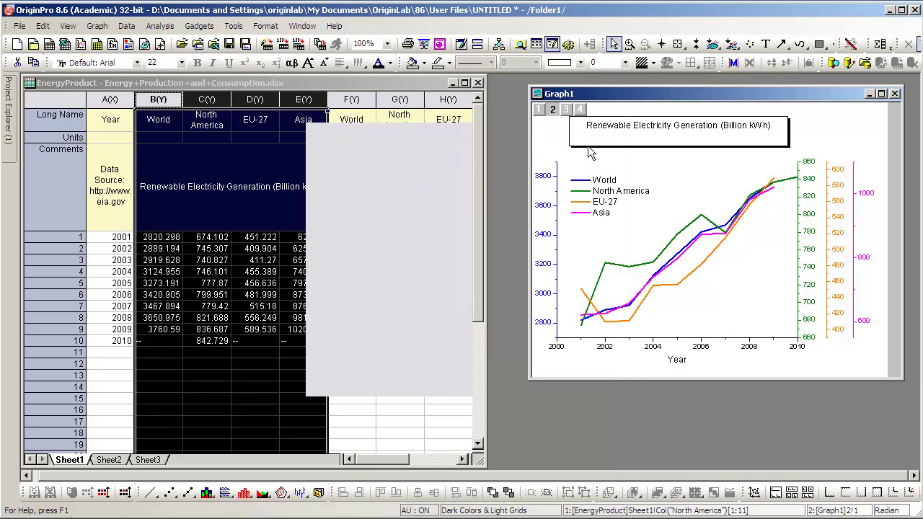
left_click(588, 149)
Enlarge the title font, then increase the legend text to size 26.
left_click(604, 137)
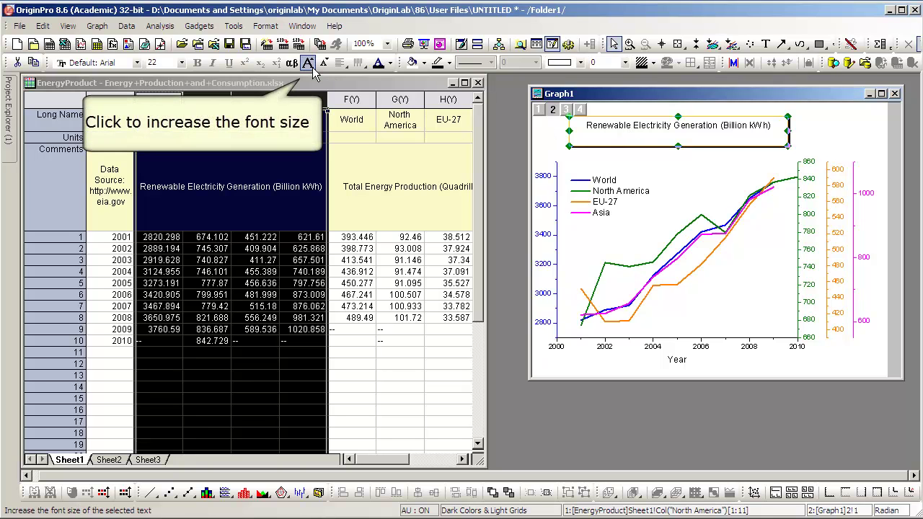
left_click(310, 66)
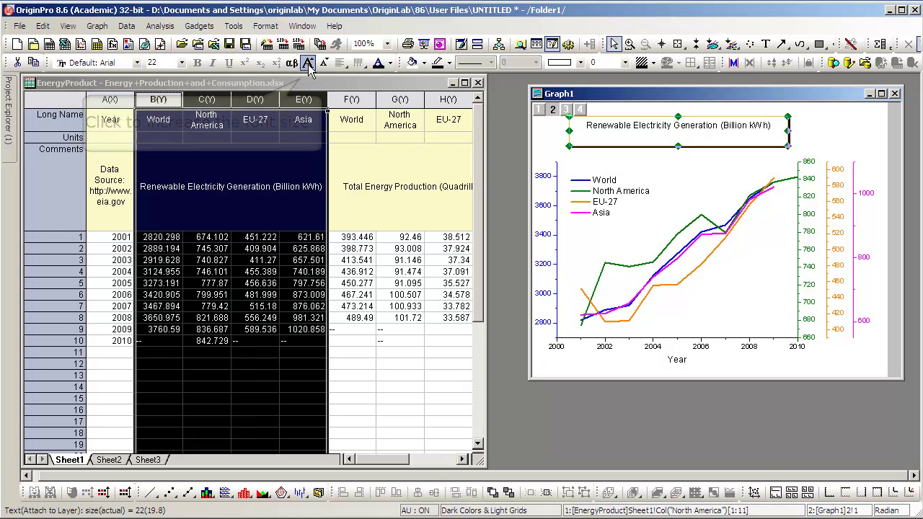
left_click(308, 65)
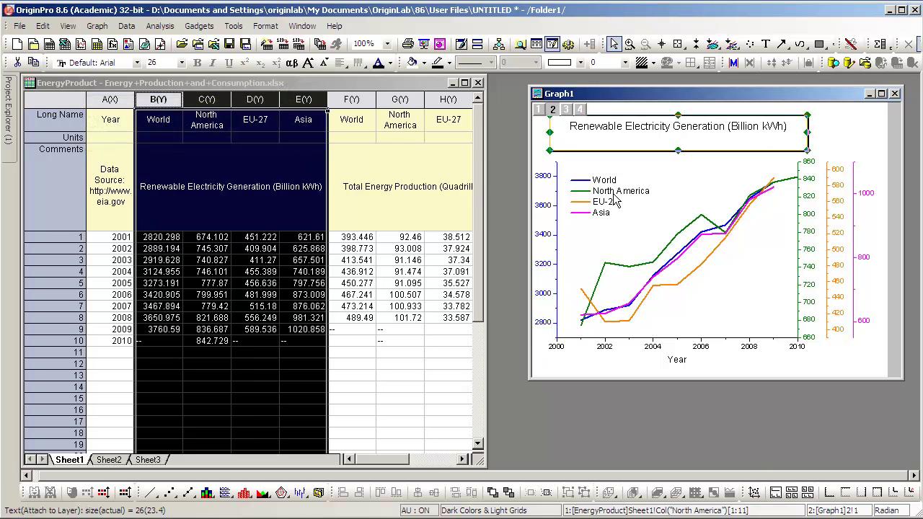
key("Tab")
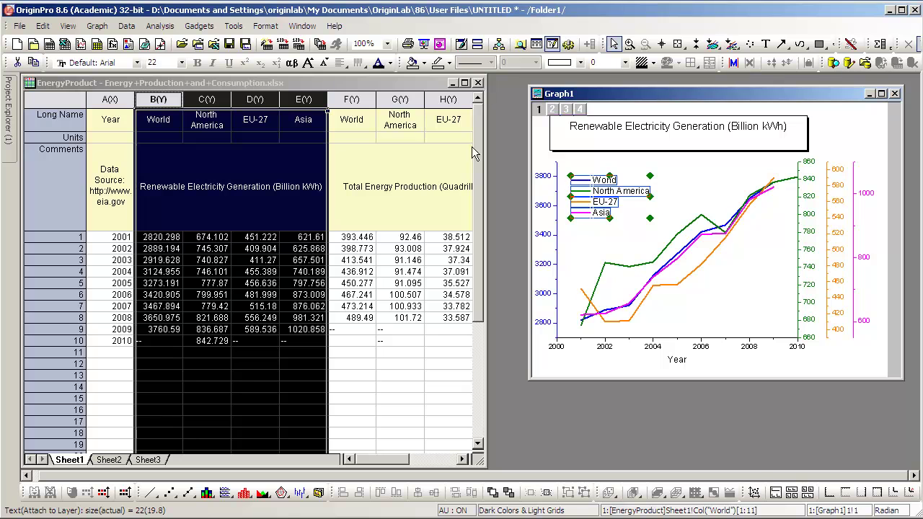
left_click(309, 64)
left_click(307, 64)
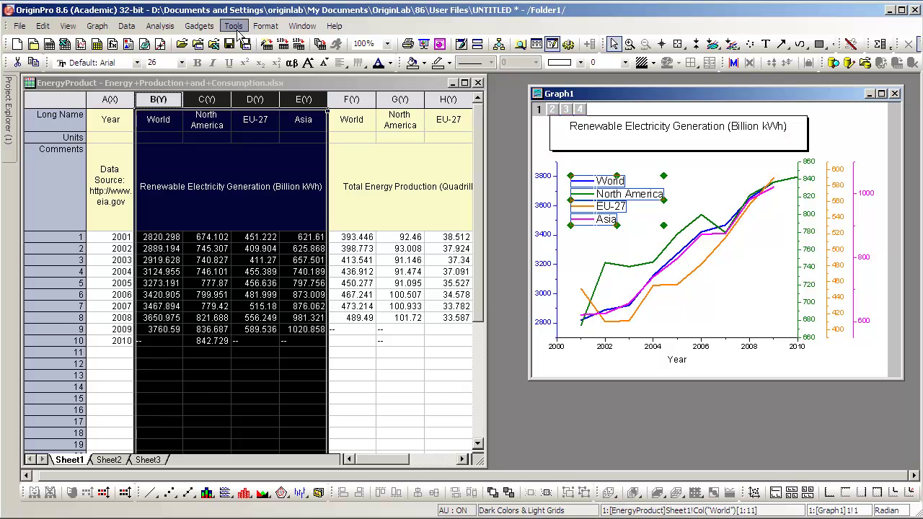
Apply the Times New Roman Font theme from the Theme Organizer to Graph1.
left_click(233, 26)
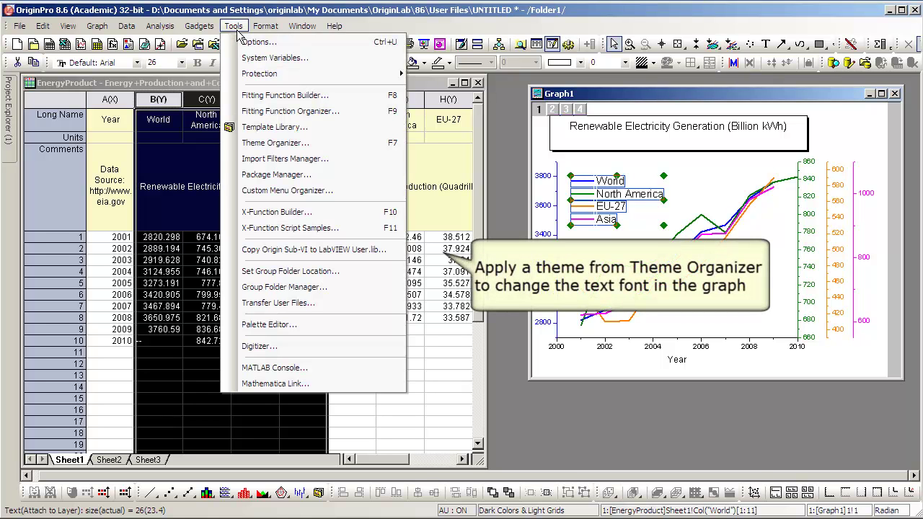
left_click(314, 142)
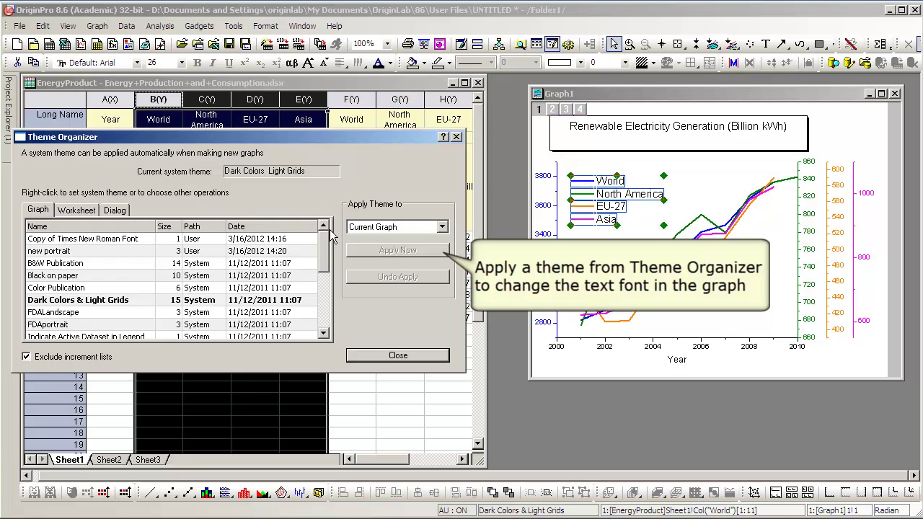
left_click_drag(324, 242, 328, 326)
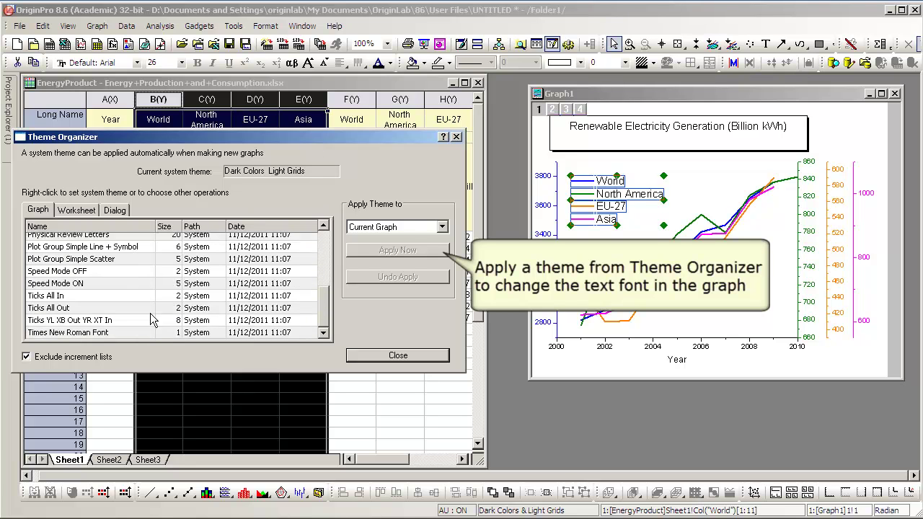
left_click(108, 333)
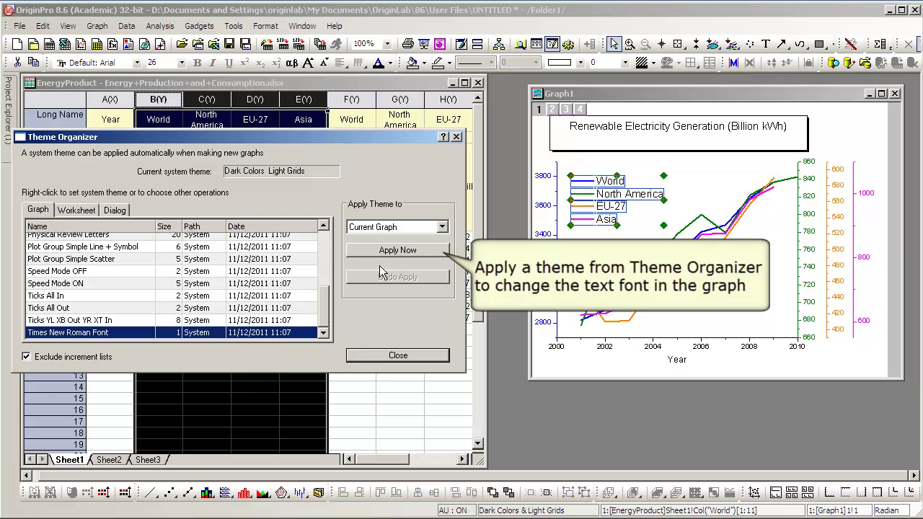
left_click(423, 249)
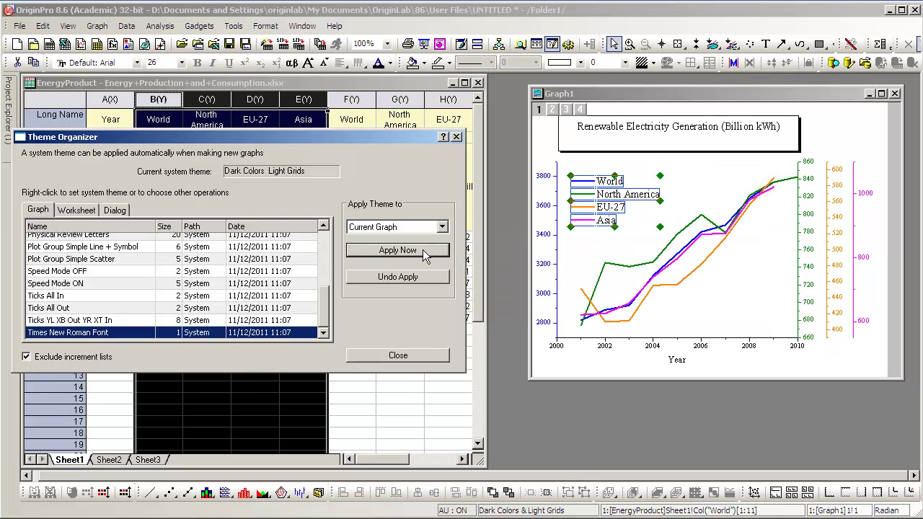
left_click(413, 352)
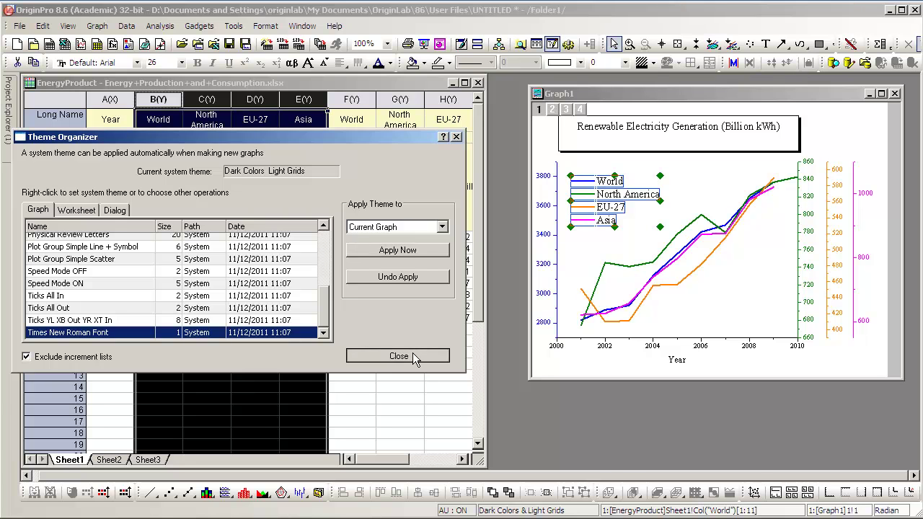
left_click(722, 303)
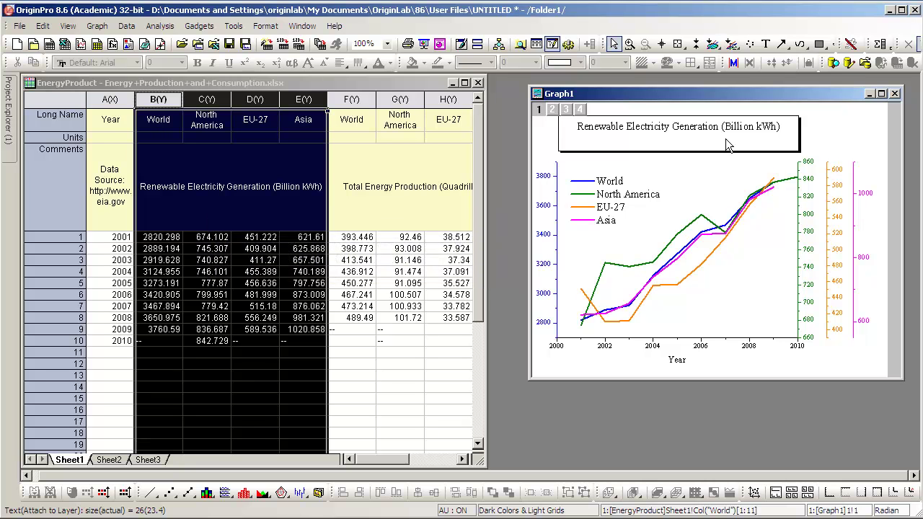
Save Graph1 as a template named 'My Custom 4Y Plot'.
right_click(711, 100)
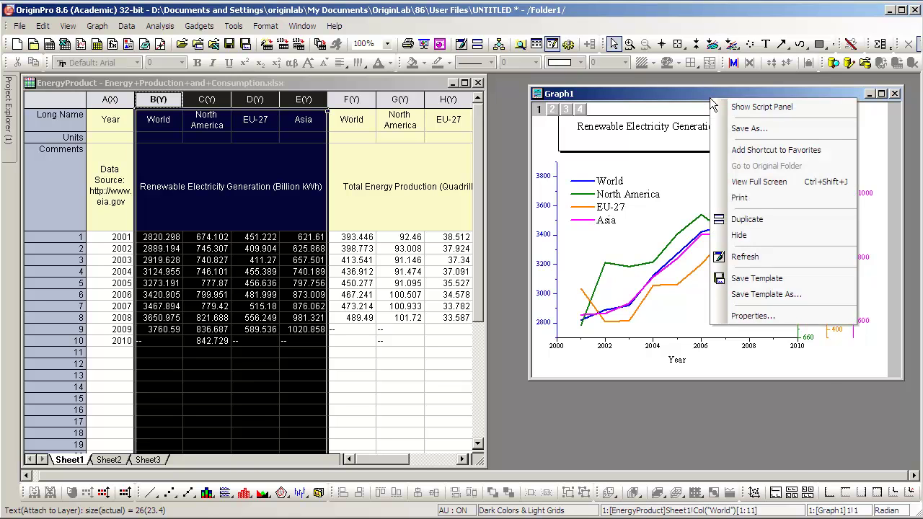
left_click(808, 294)
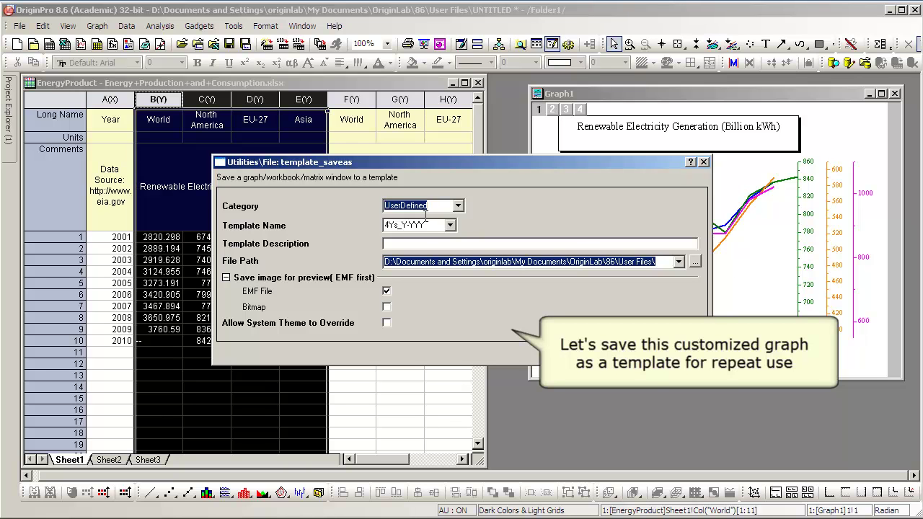
key("Tab")
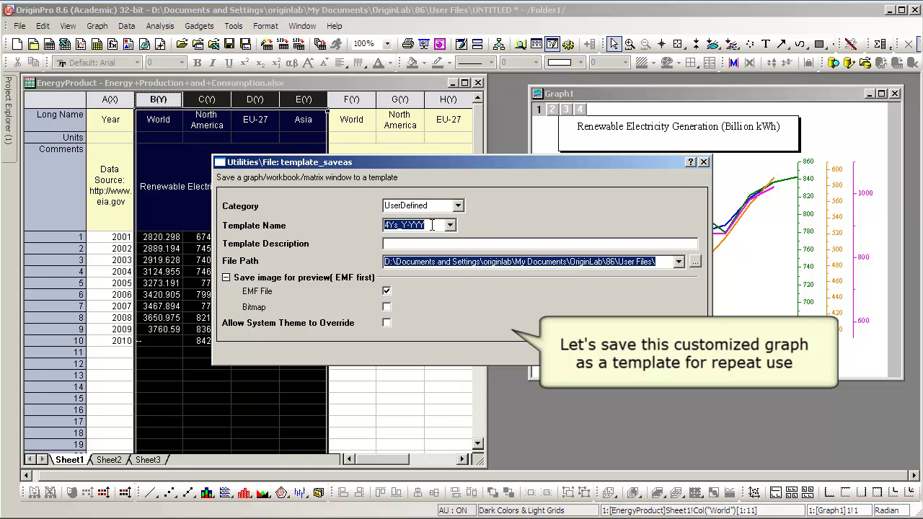
type("My")
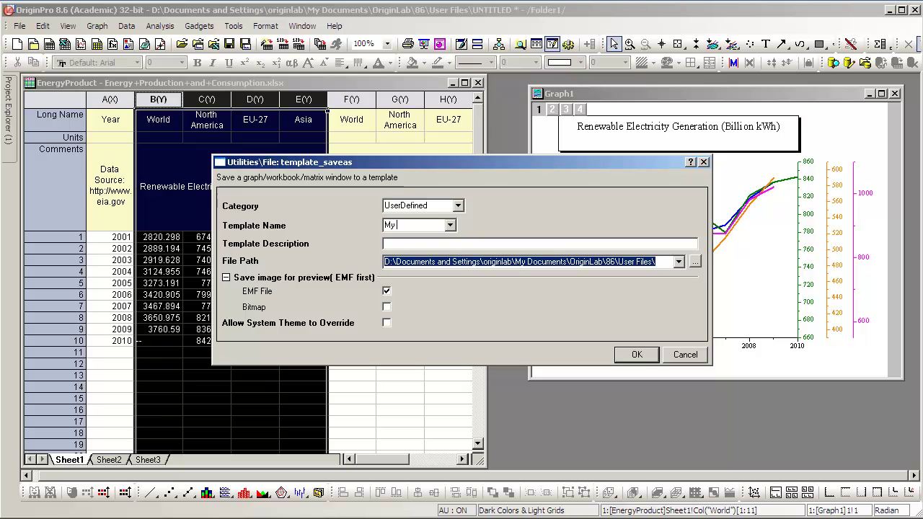
type(" Custom 4Y Plot")
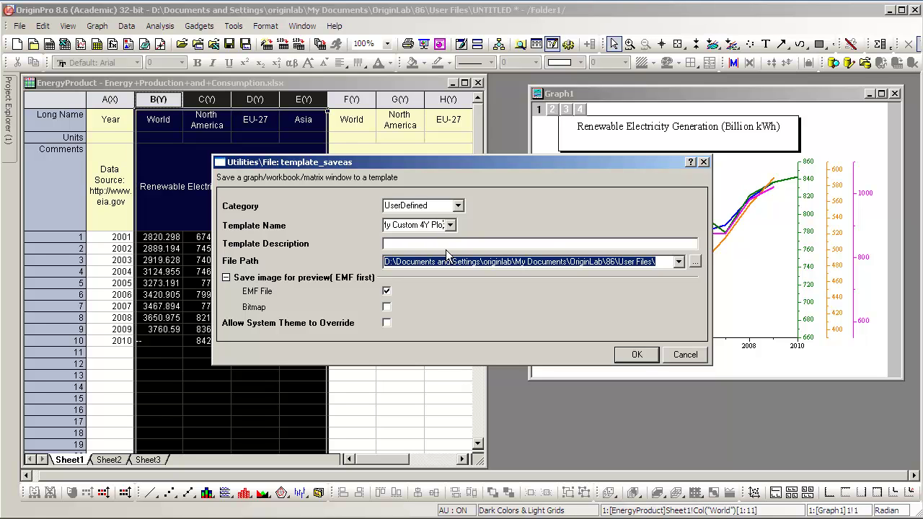
left_click(649, 357)
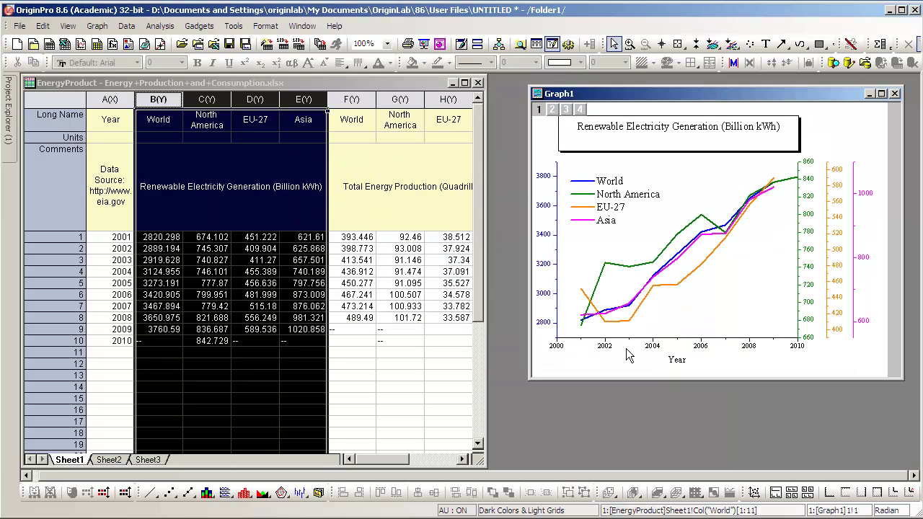
Plot columns F–I with the My Custom 4Y Plot template and move Graph2 beside the worksheet.
left_click(465, 459)
left_click(465, 459)
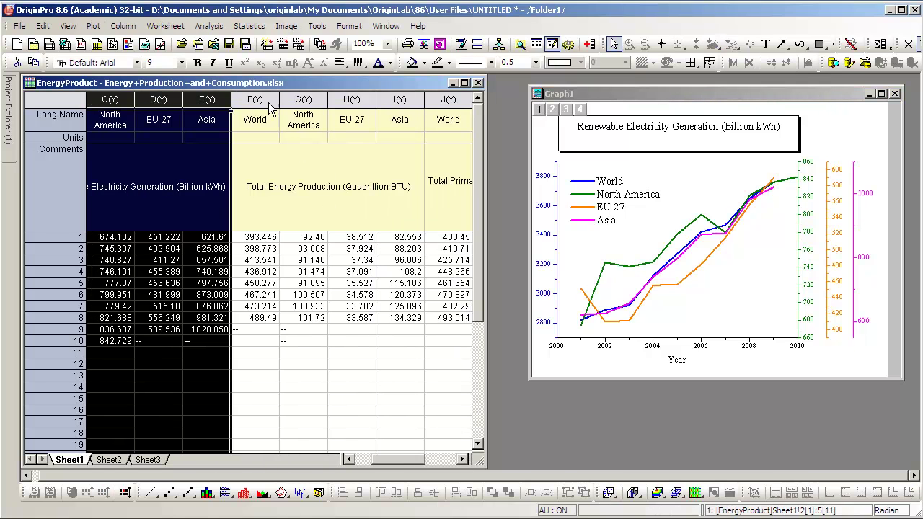
left_click_drag(256, 99, 400, 100)
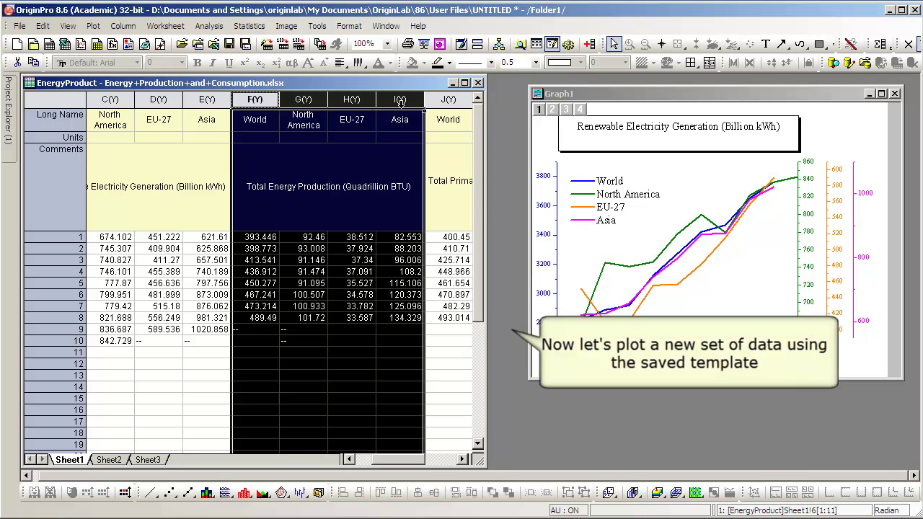
left_click(94, 26)
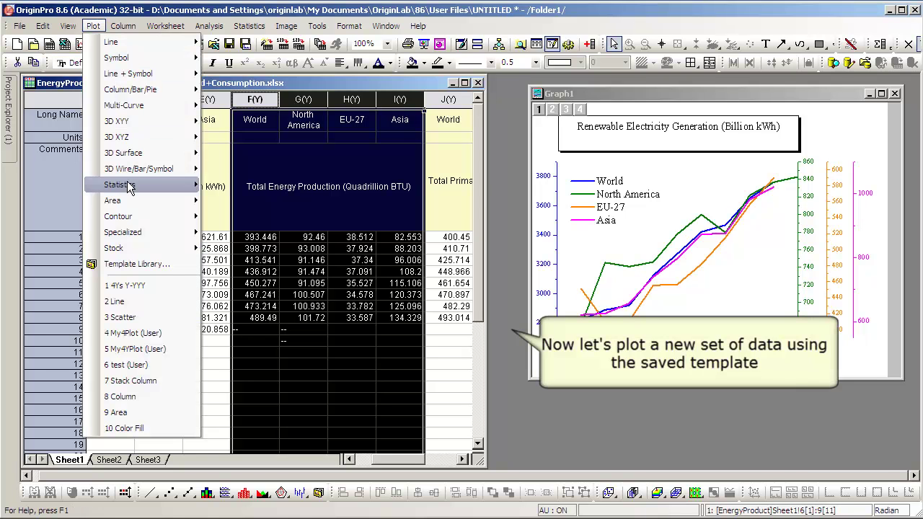
left_click(173, 267)
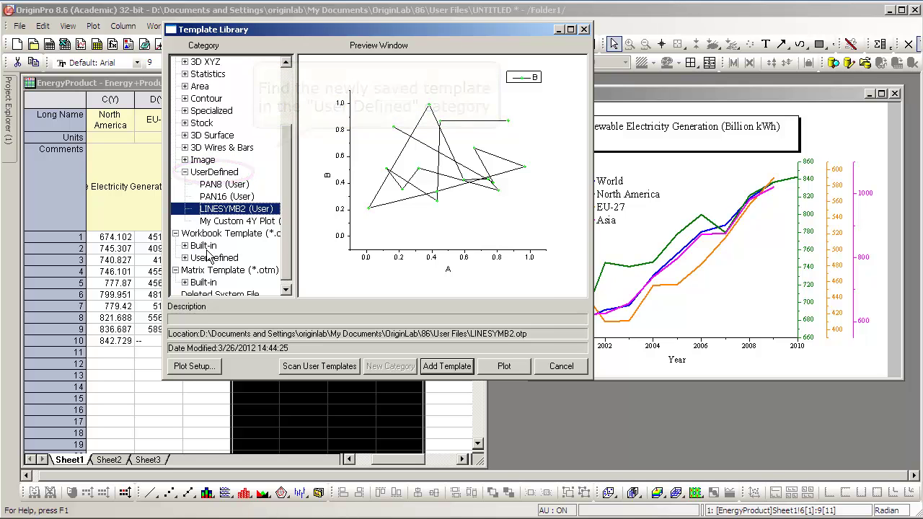
left_click(225, 222)
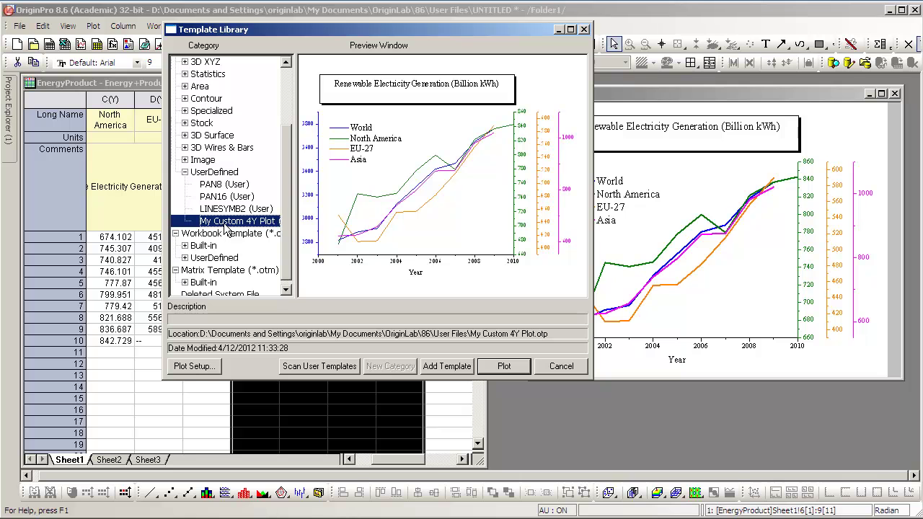
left_click(503, 370)
left_click_drag(247, 92, 736, 144)
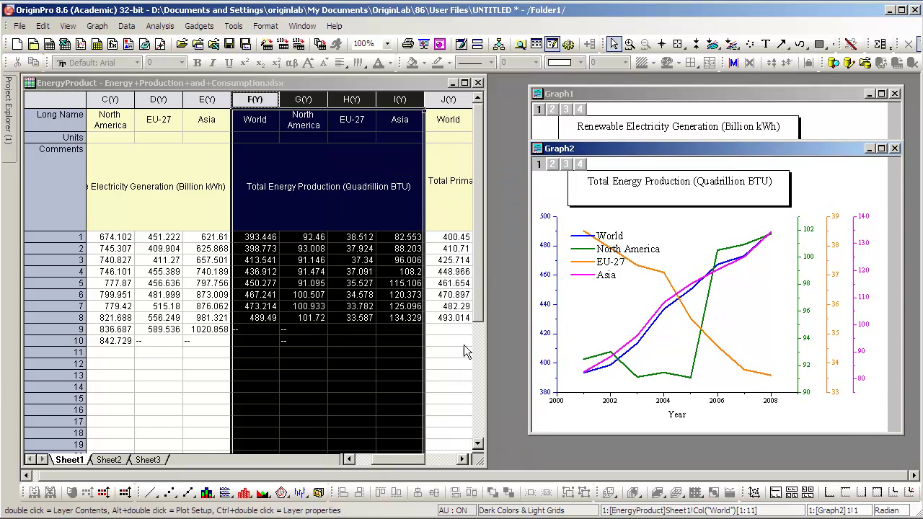
Plot the Total Primary Energy Consumption columns J–M with My Custom 4Y Plot as Graph3.
left_click(461, 459)
left_click(461, 459)
left_click(462, 459)
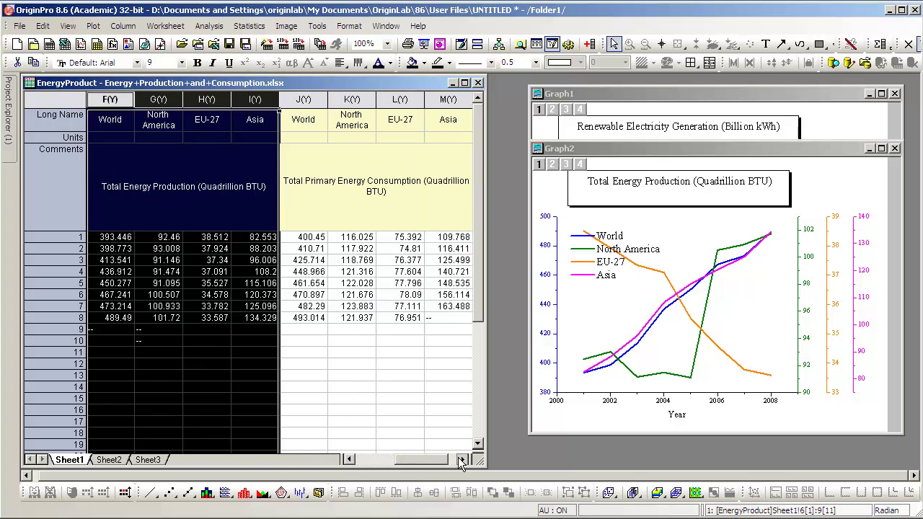
left_click(461, 459)
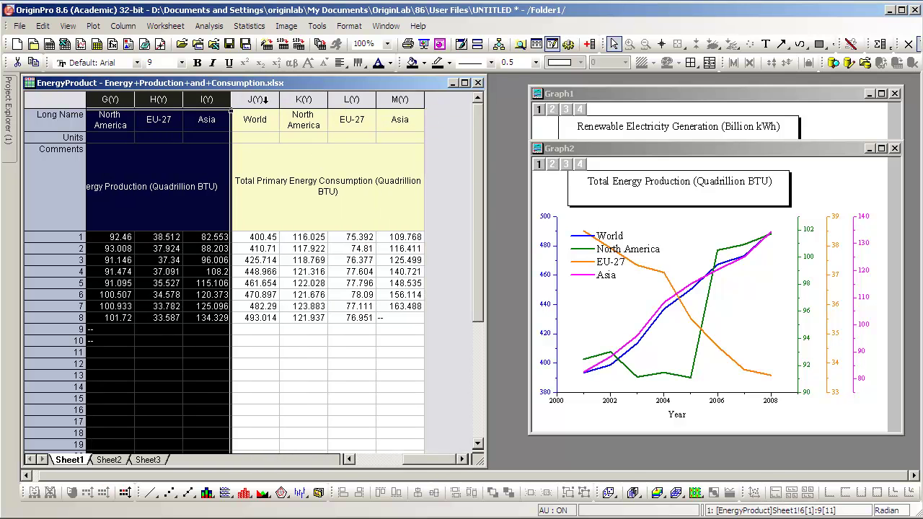
left_click_drag(264, 100, 422, 115)
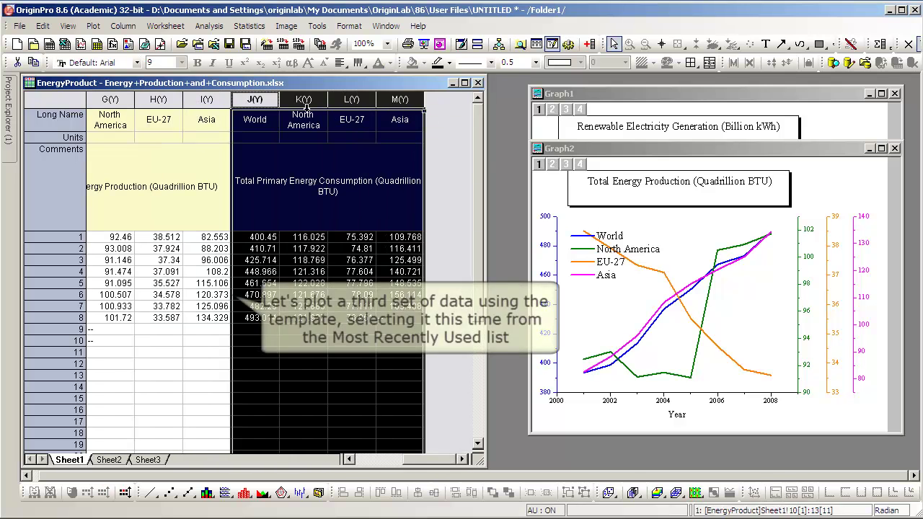
left_click(94, 27)
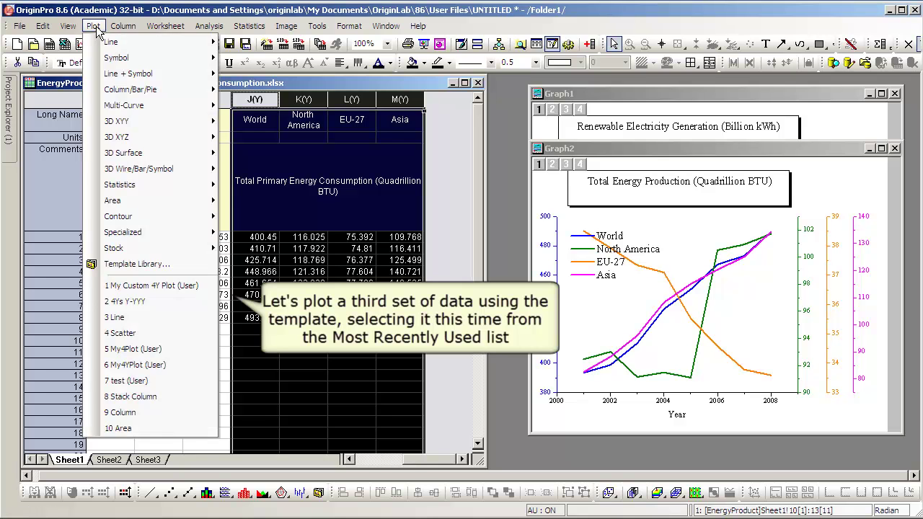
left_click(200, 286)
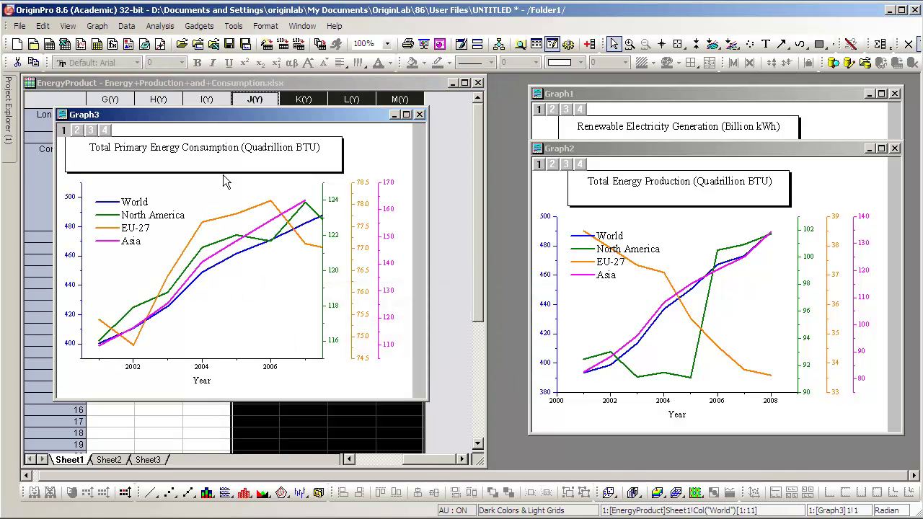
left_click_drag(235, 117, 709, 188)
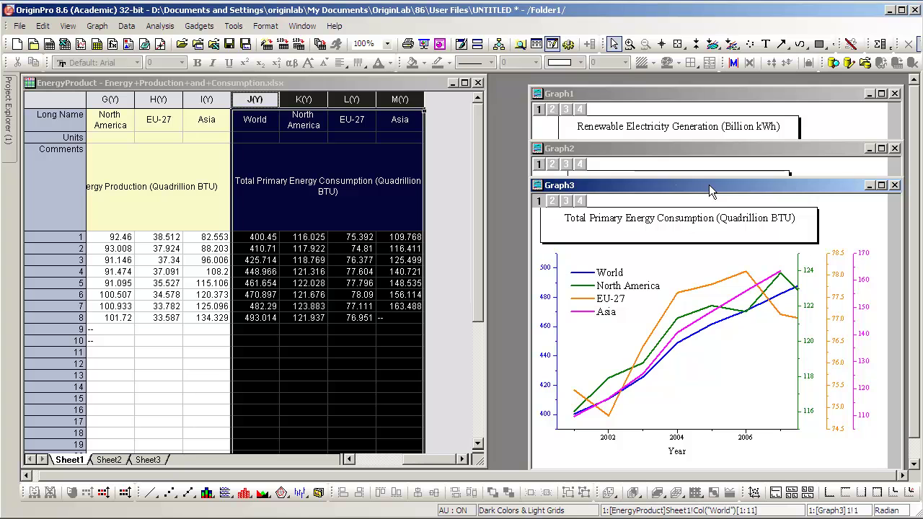
Minimize the worksheet and tile the three graphs vertically.
left_click(452, 83)
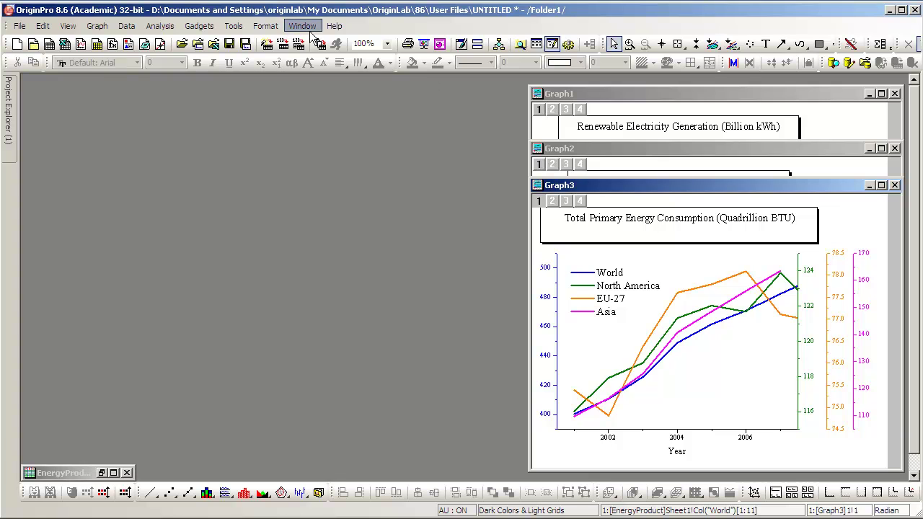
left_click(307, 28)
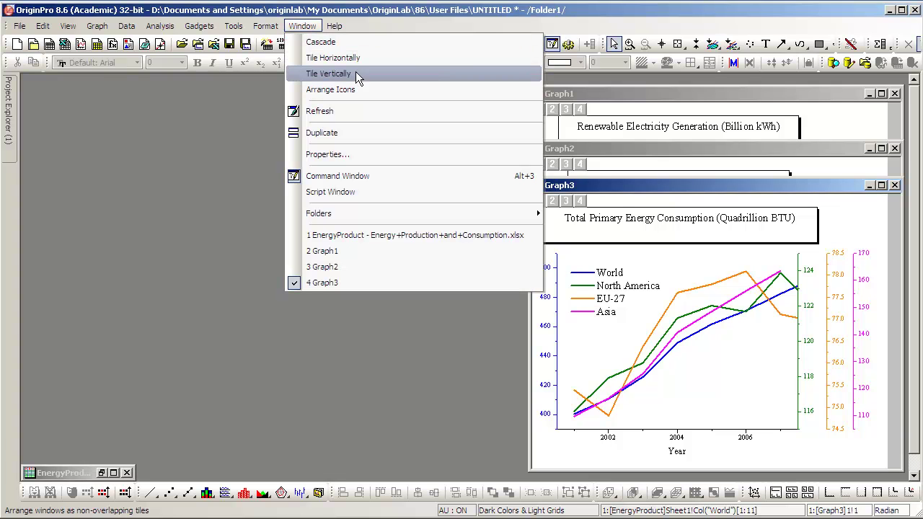
left_click(363, 73)
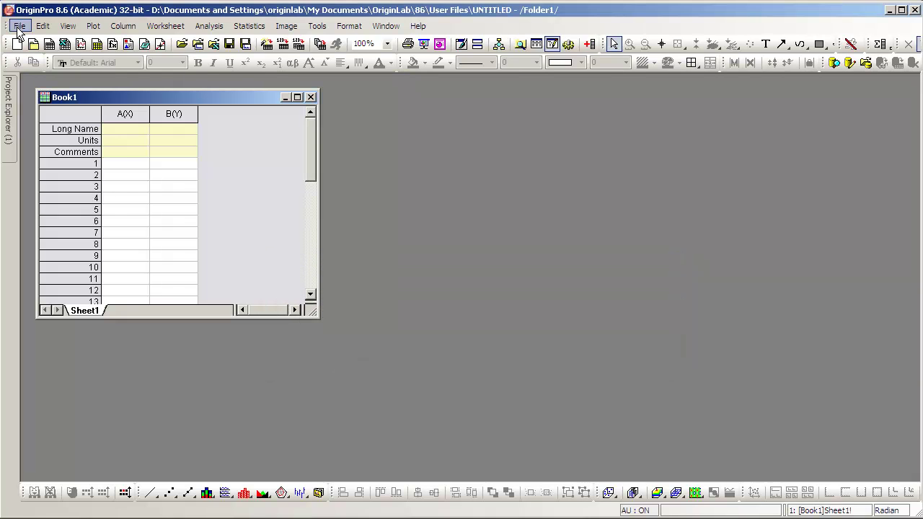
Open Energy+Production+and+Consumption.xlsx as an embedded Excel workbook.
left_click(18, 28)
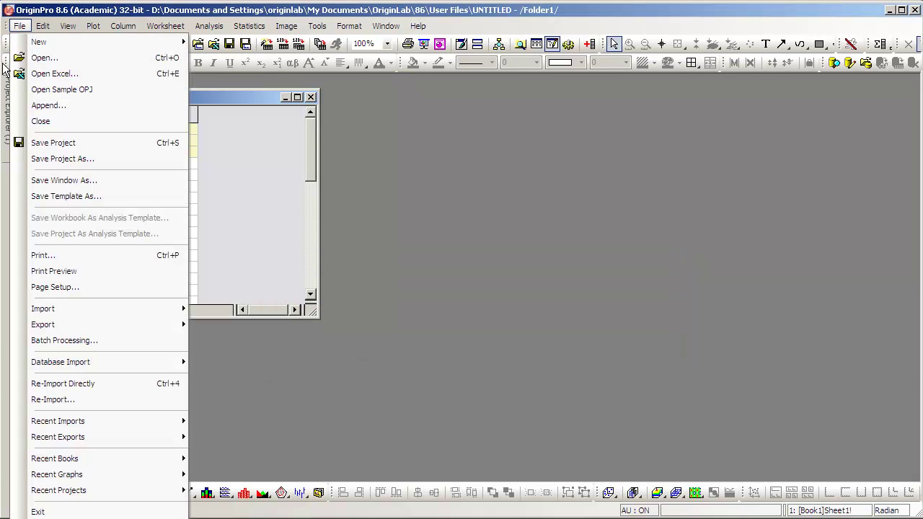
left_click(89, 73)
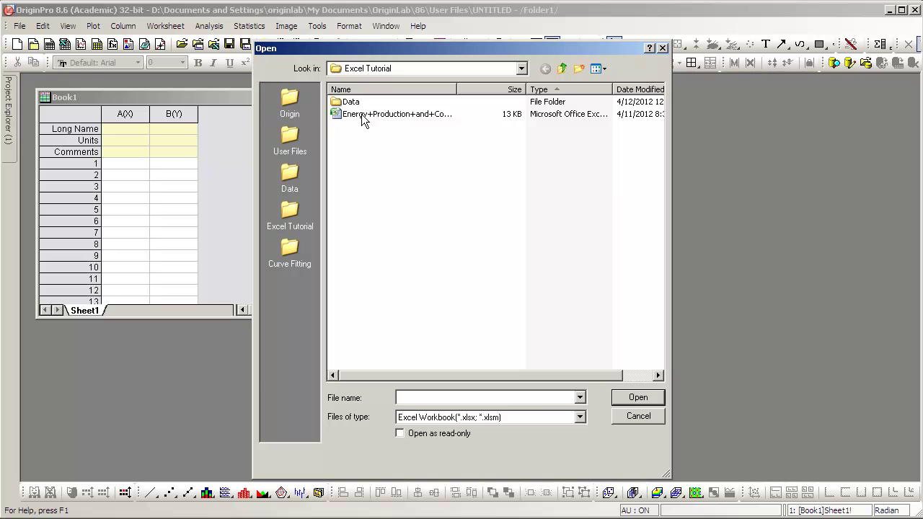
left_click(362, 115)
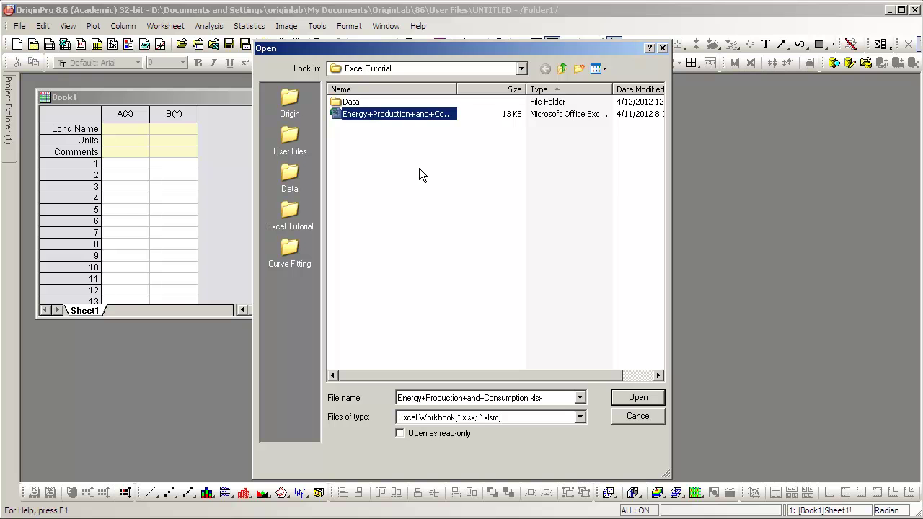
left_click(656, 397)
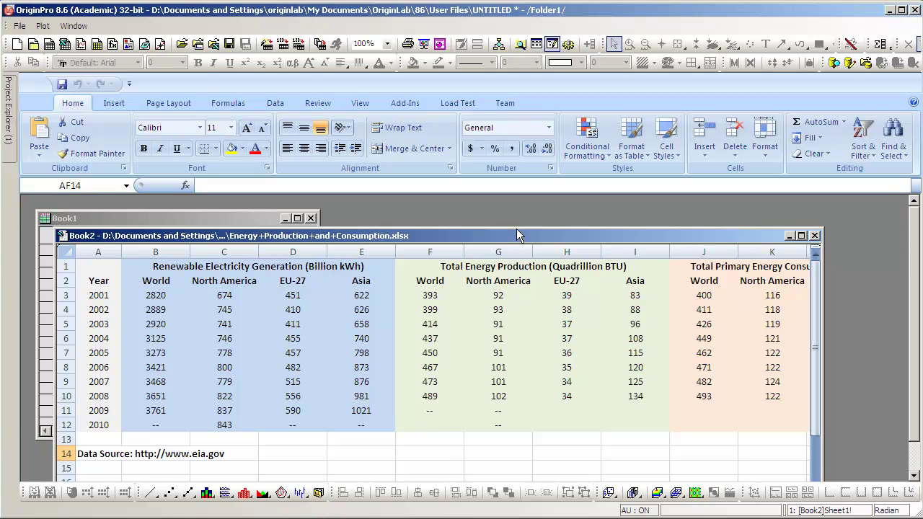
Create a 4Ys Y-YYY graph with A3:A12 as X and B3:E12 as Y.
left_click_drag(516, 230, 514, 198)
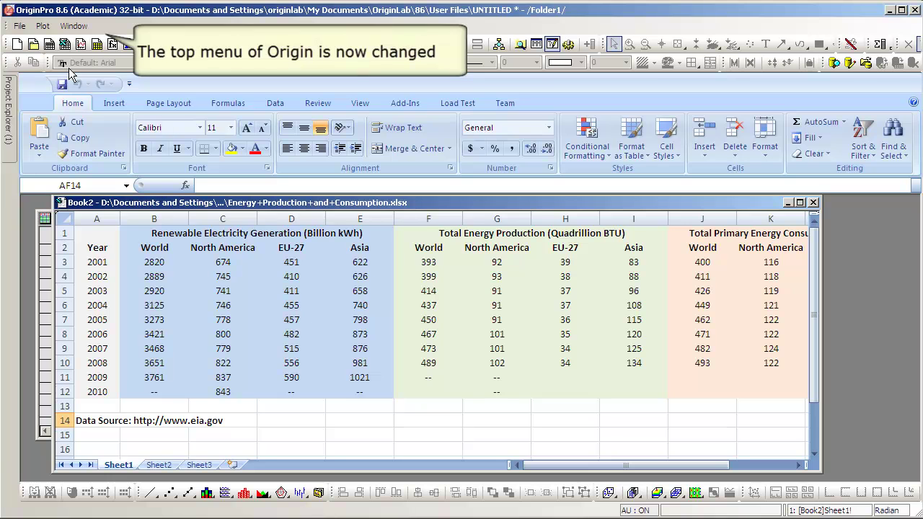
left_click(44, 26)
mouse_move(96, 107)
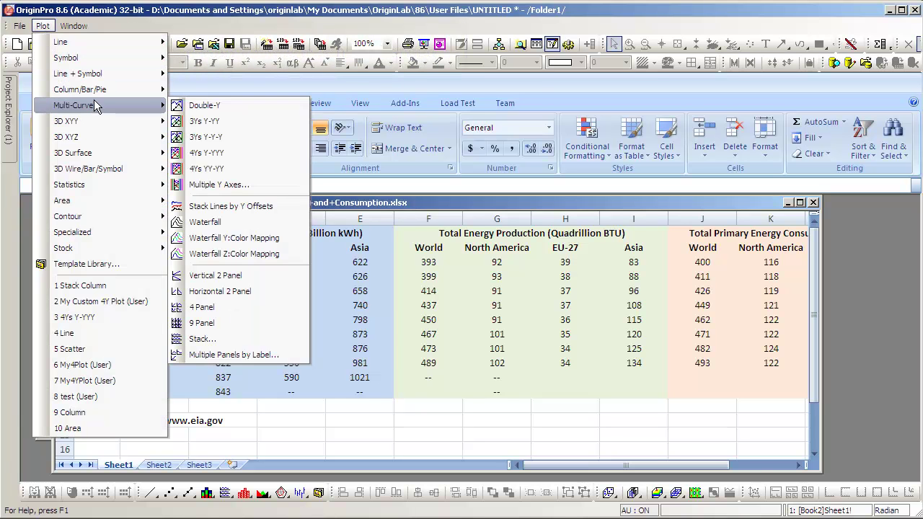
left_click(251, 153)
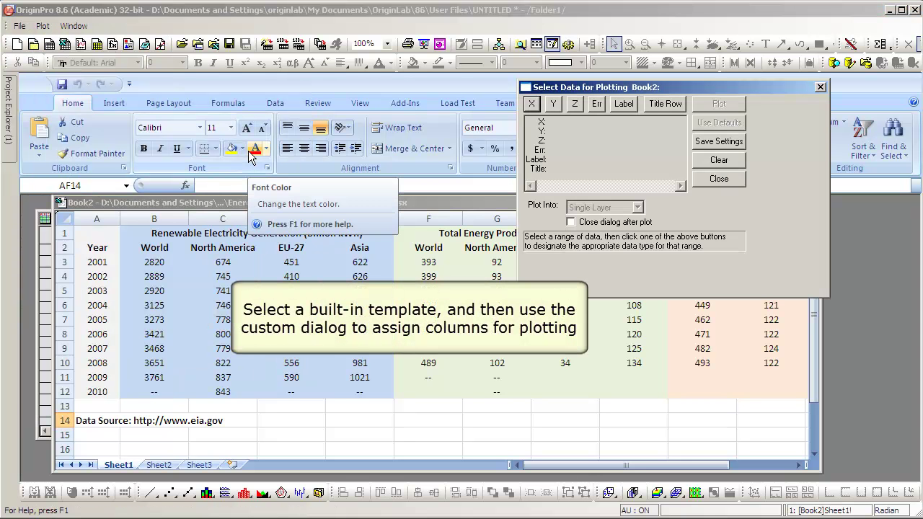
left_click_drag(98, 262, 97, 392)
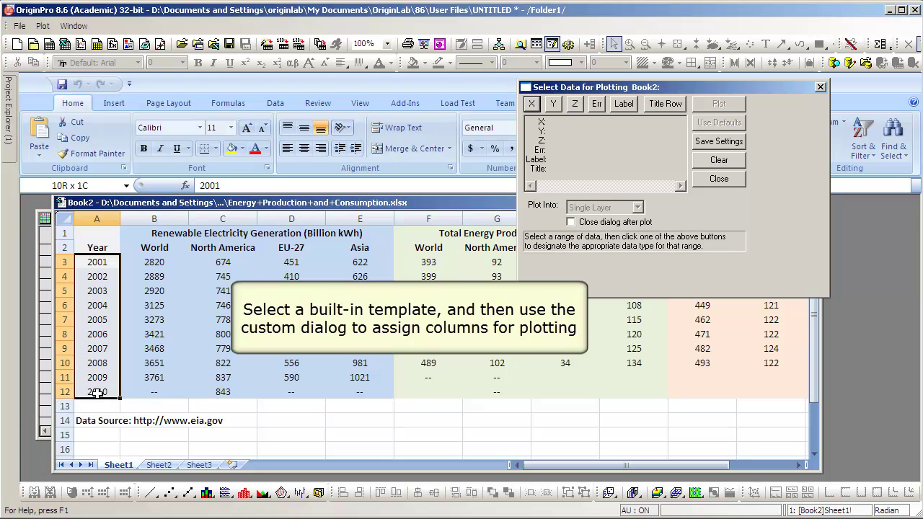
left_click(531, 105)
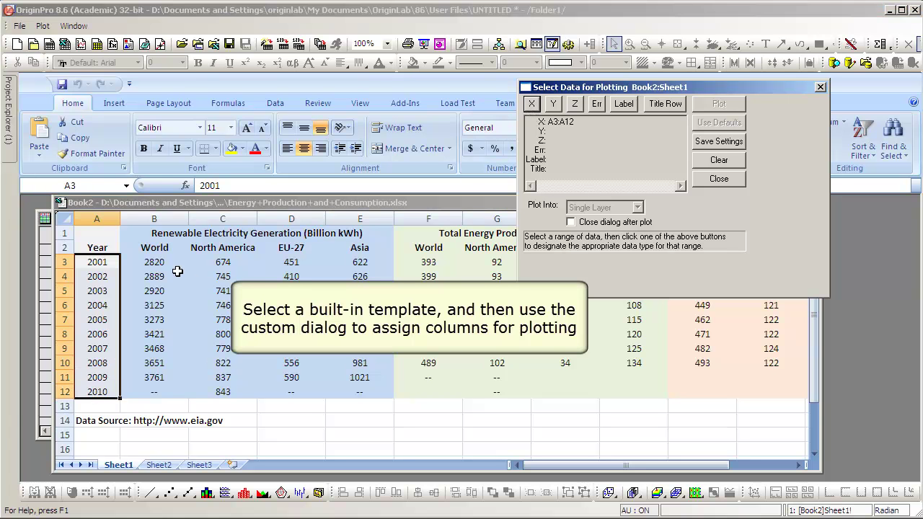
left_click_drag(164, 263, 350, 389)
left_click(555, 105)
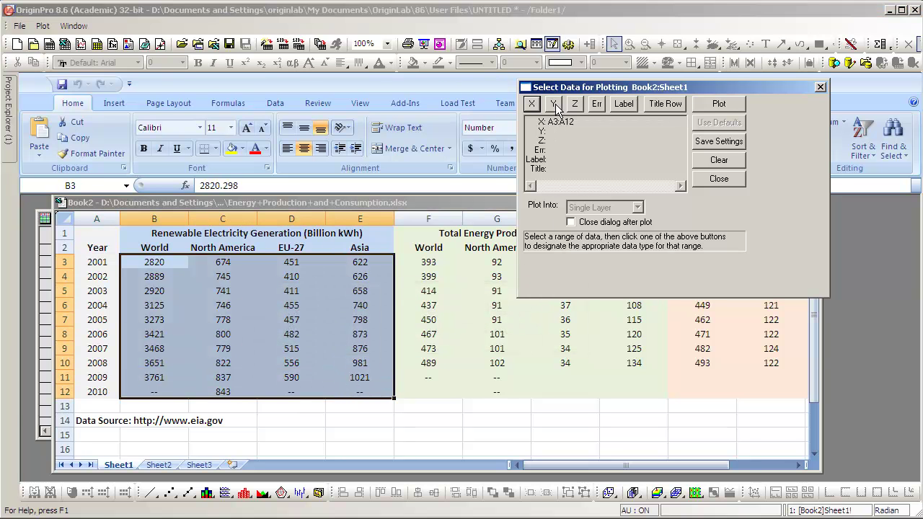
left_click(726, 107)
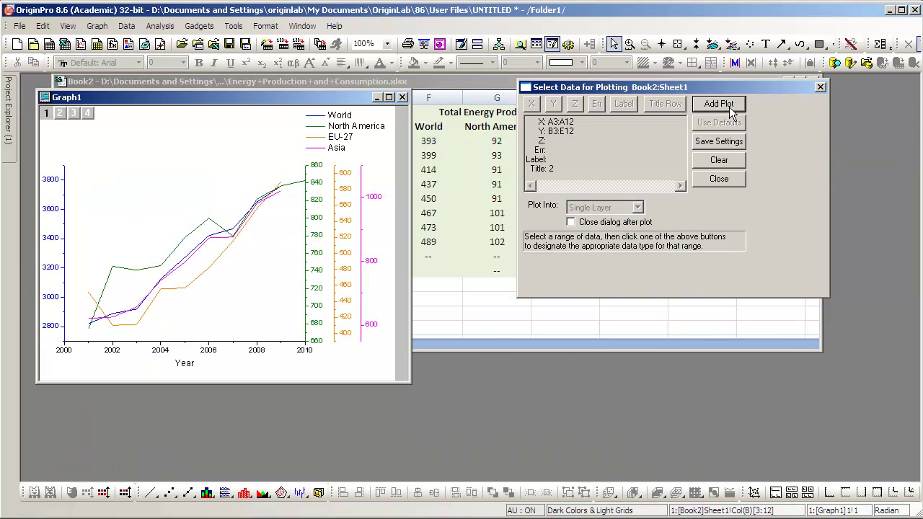
left_click(819, 87)
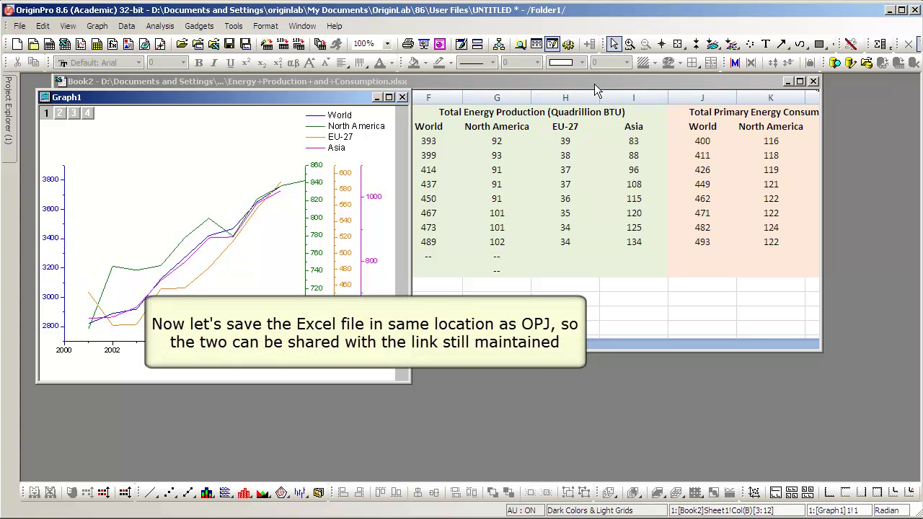
Enable 'Switch to OPJ Path upon Saving' in Book2's workbook properties.
left_click(594, 83)
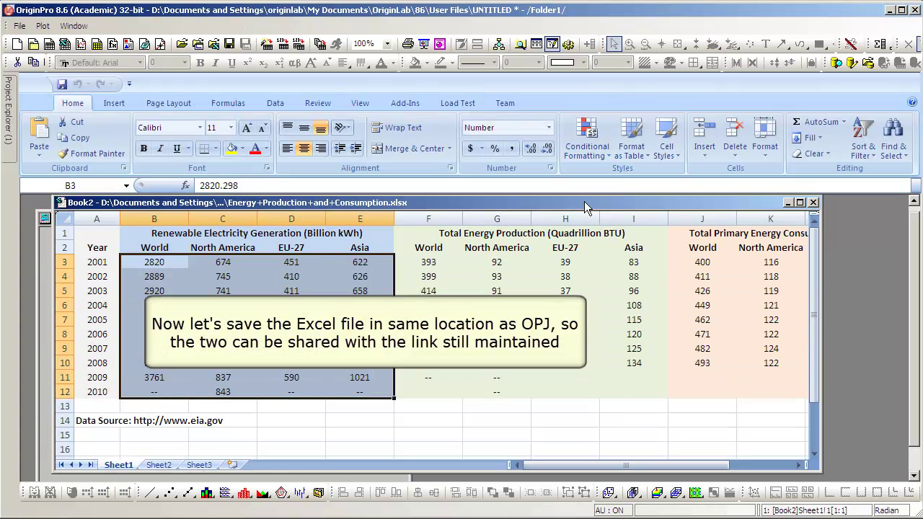
right_click(584, 202)
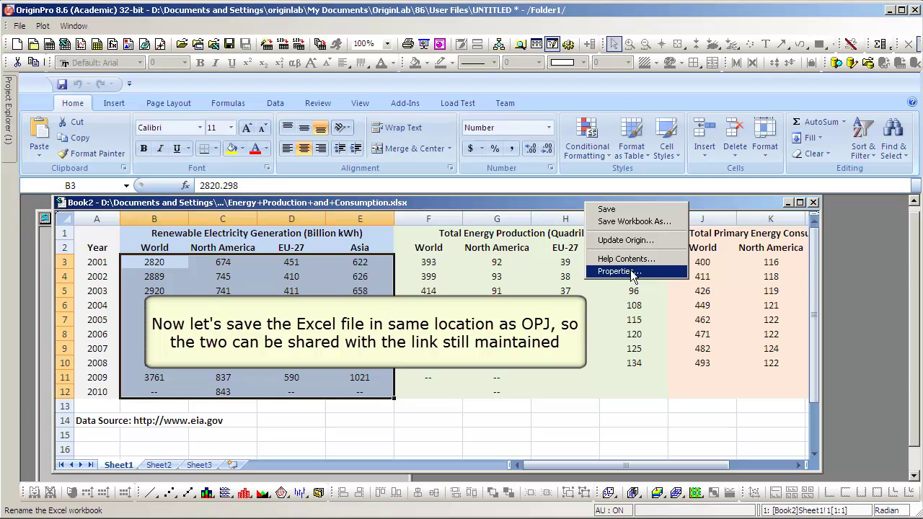
left_click(649, 272)
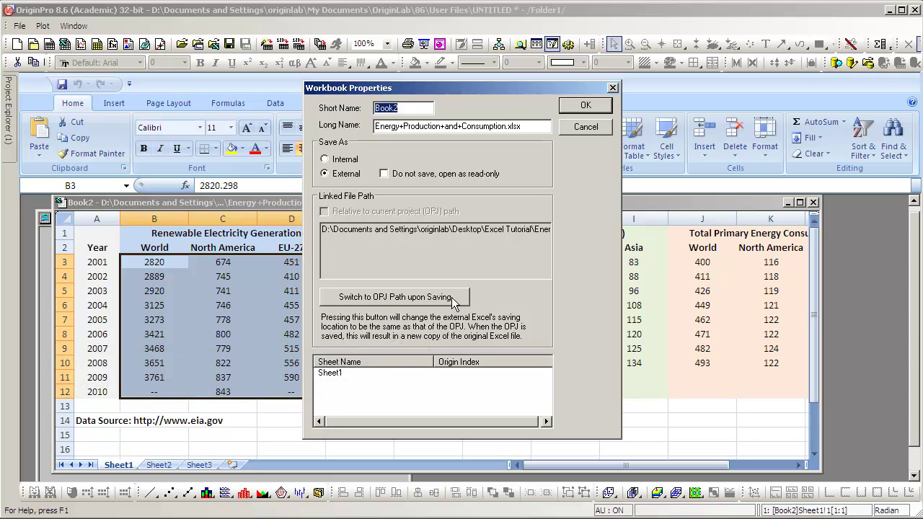
left_click(454, 297)
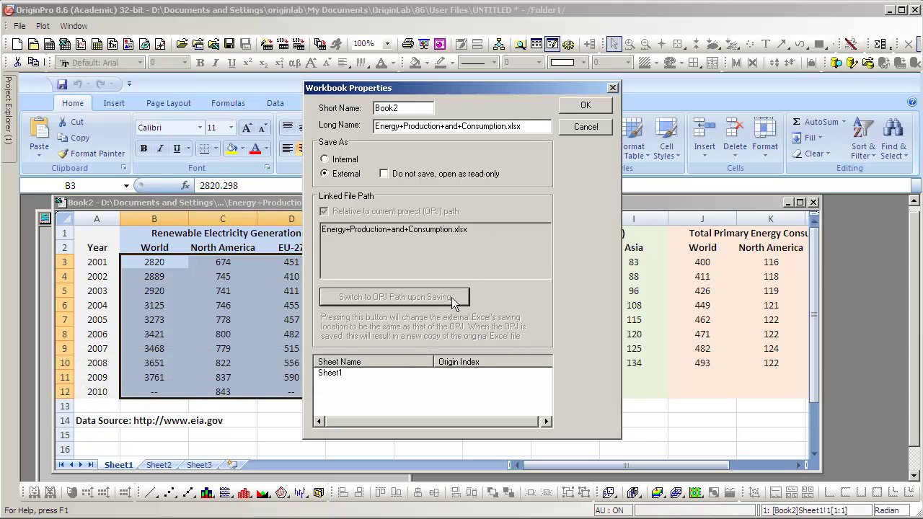
left_click(585, 105)
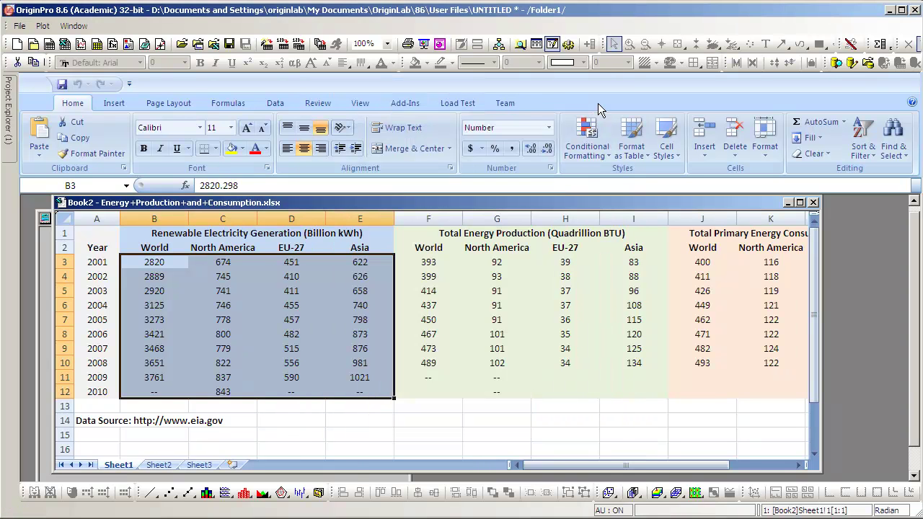
Save the project as 'My OPJ with excel window' in the Data folder.
left_click(18, 26)
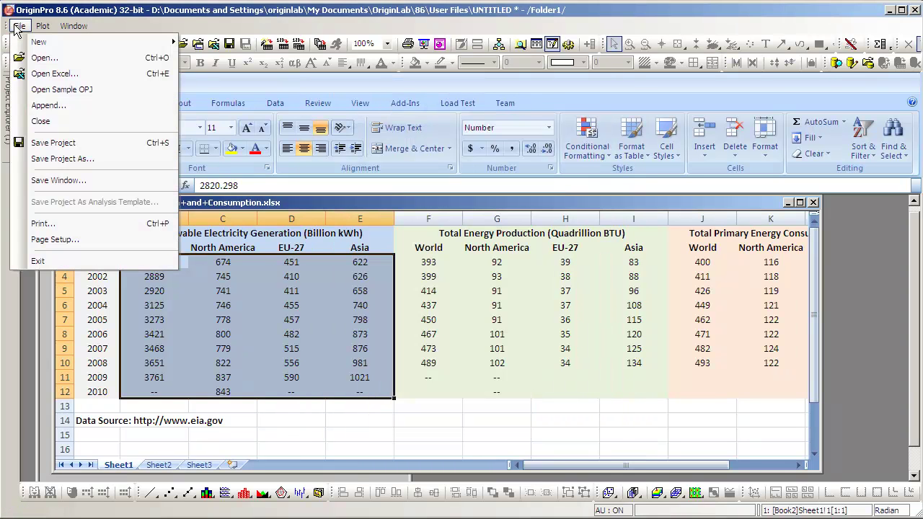
left_click(104, 159)
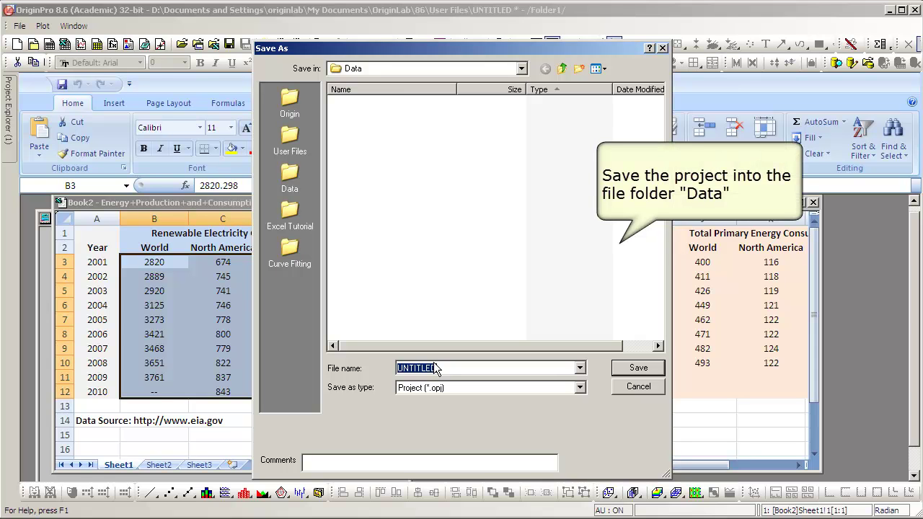
type("My OPJ with excel window")
left_click(634, 368)
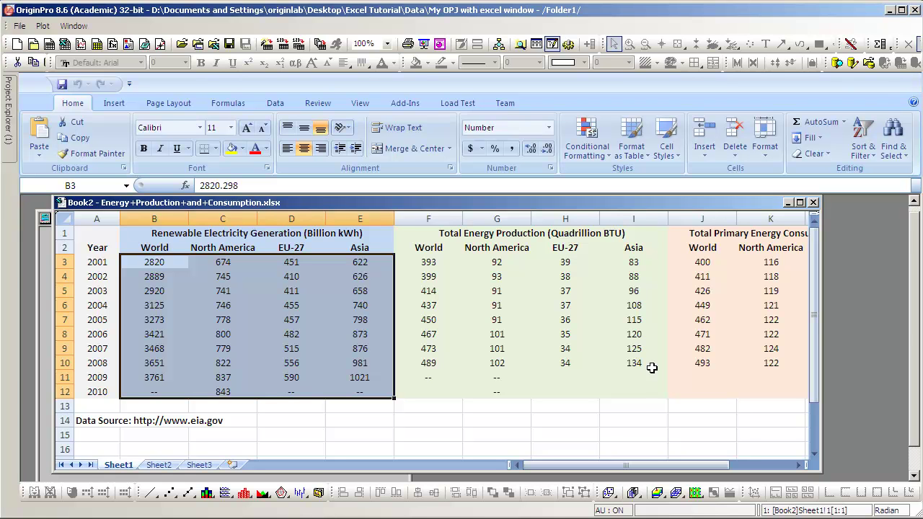
Minimize OriginPro to view the Data folder with the saved project and Excel workbook.
left_click(887, 11)
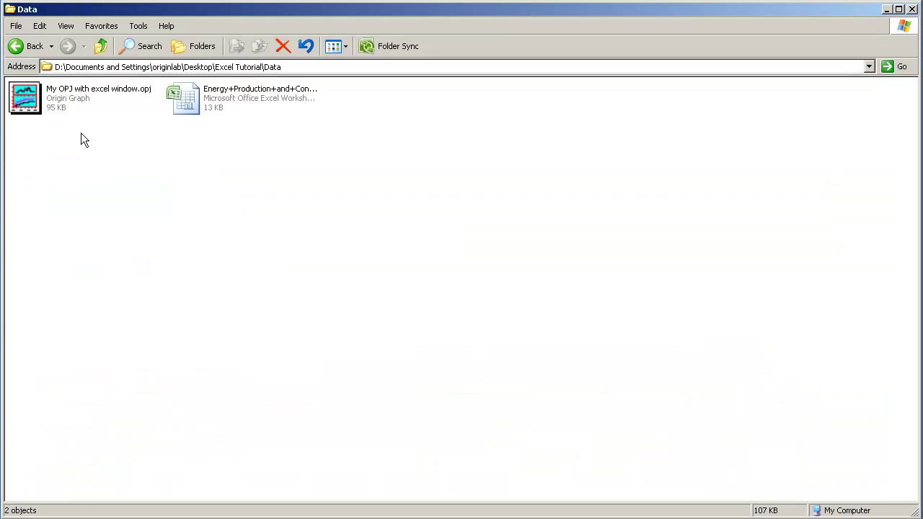